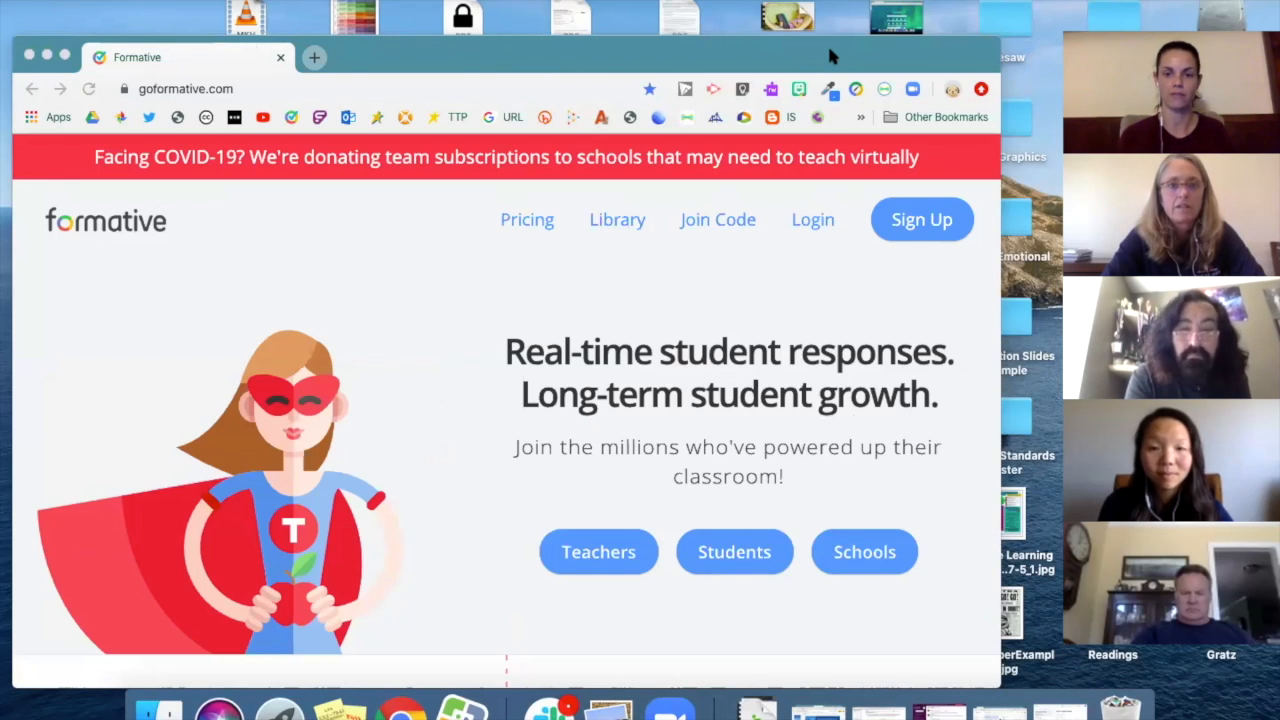
Log in to Formative with the listed Google account and widen the browser window
{"action": "left_click_drag", "start_coordinate": [830, 57], "coordinate": [825, 40]}
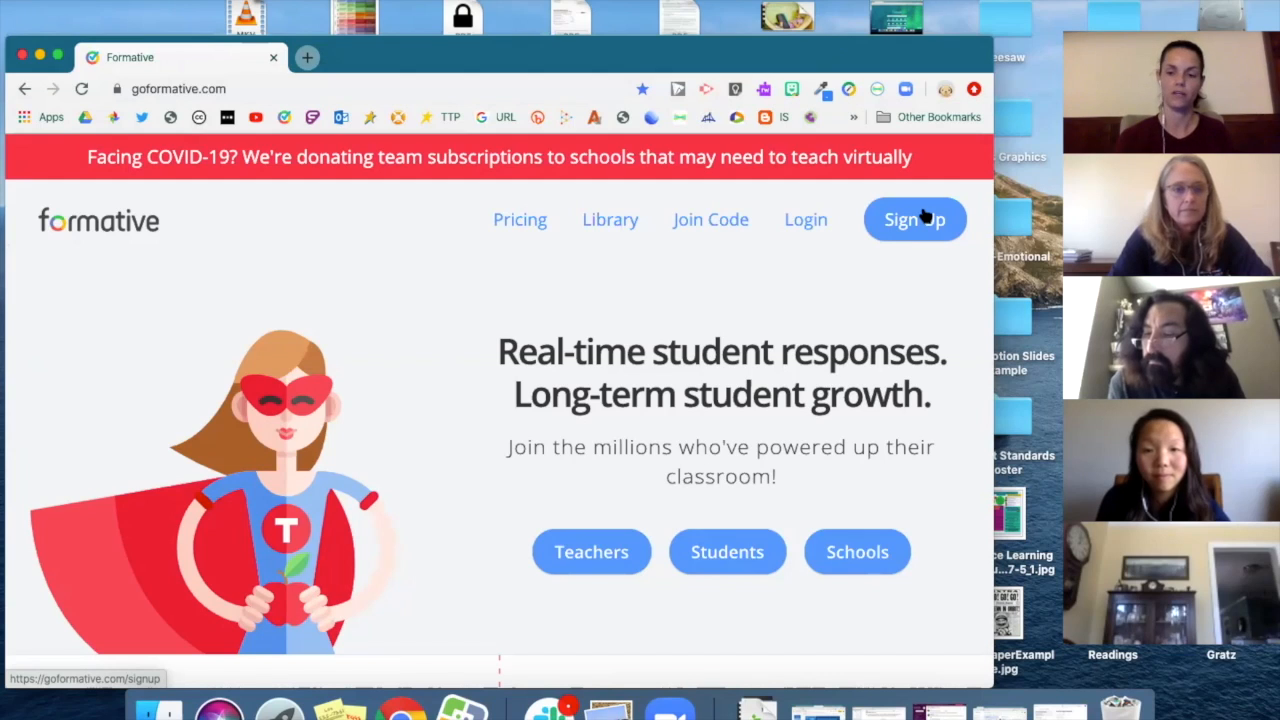
{"action": "left_click", "coordinate": [813, 220]}
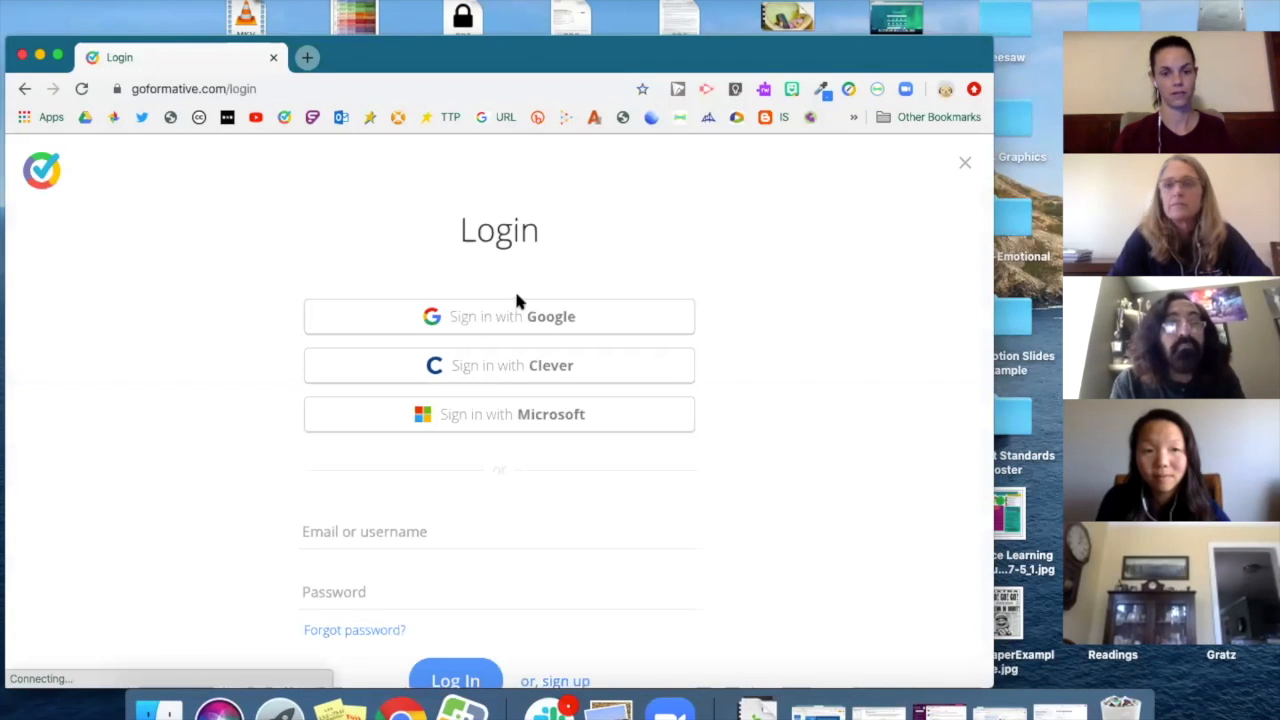
{"action": "left_click", "coordinate": [511, 316]}
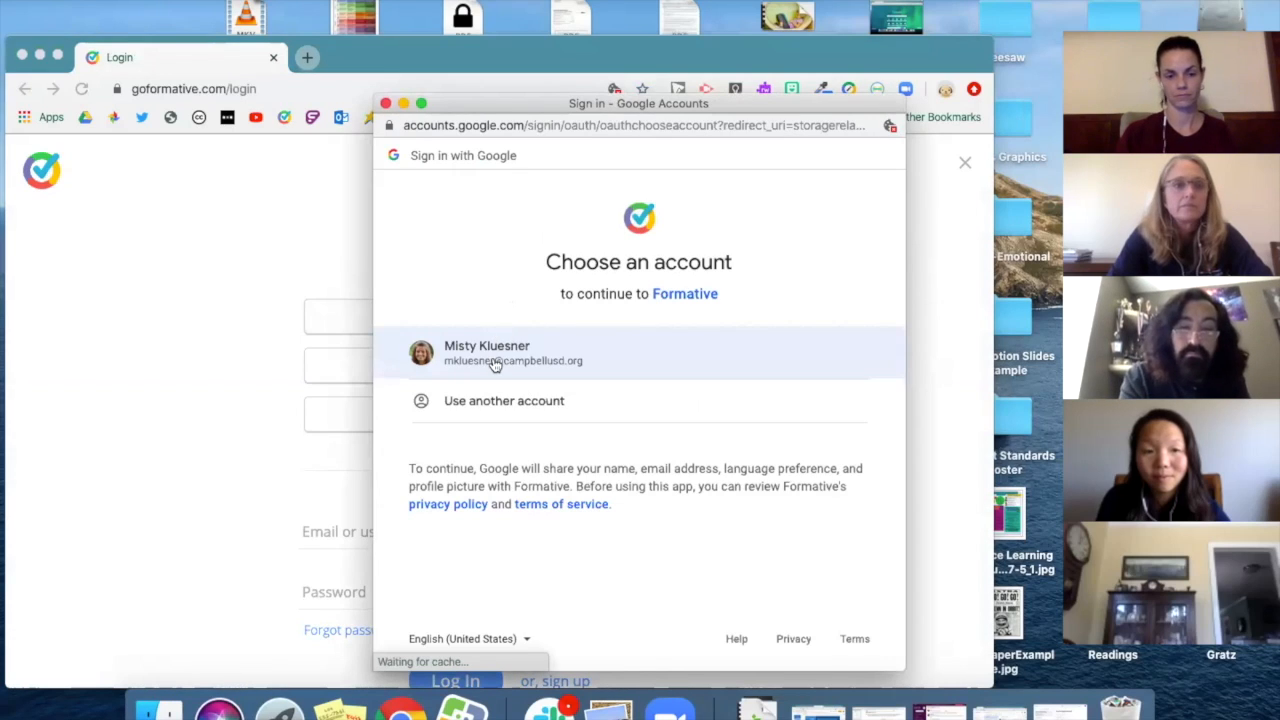
{"action": "left_click", "coordinate": [491, 358]}
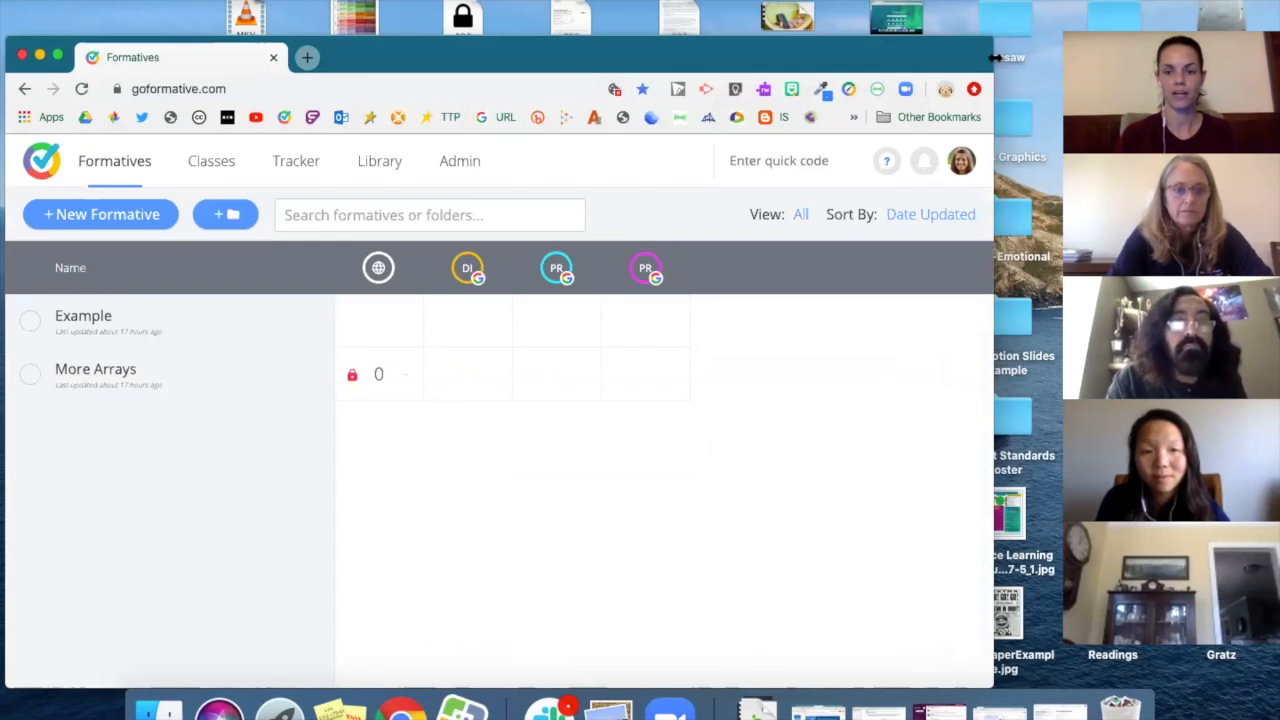
{"action": "left_click_drag", "start_coordinate": [995, 57], "coordinate": [1048, 57]}
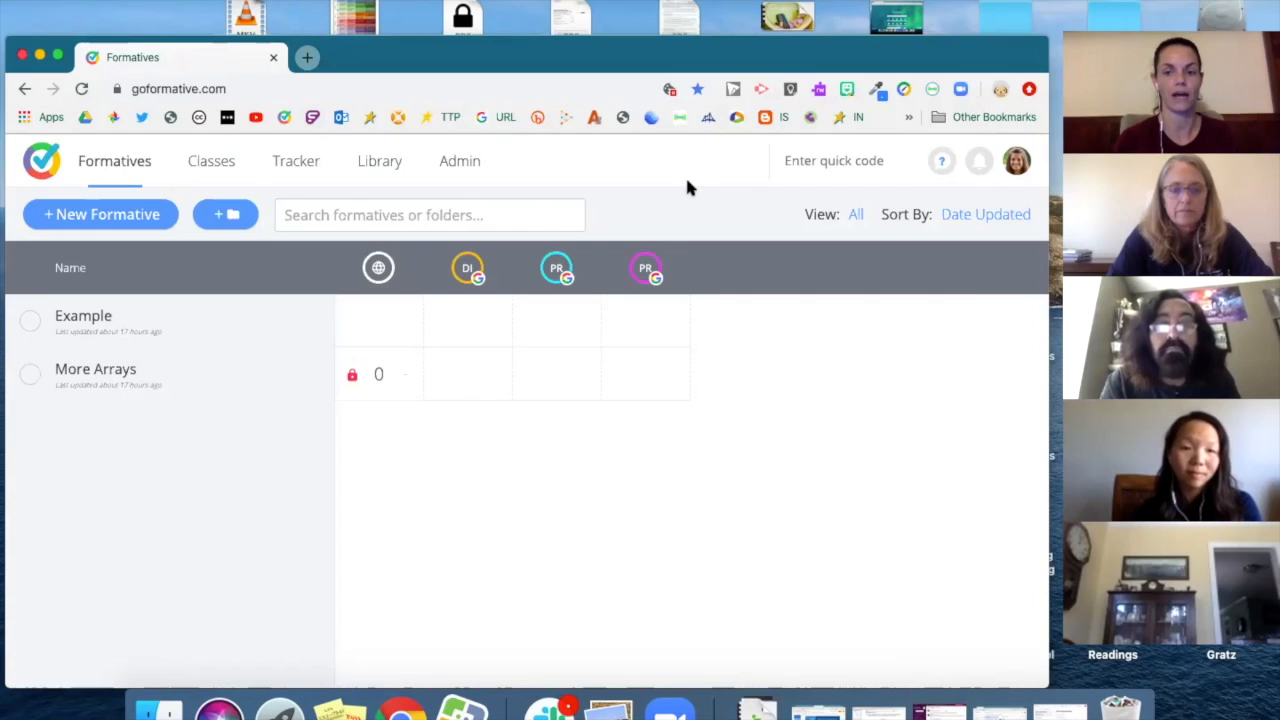
Review the account's plan details and the list of classes
{"action": "left_click", "coordinate": [1018, 161]}
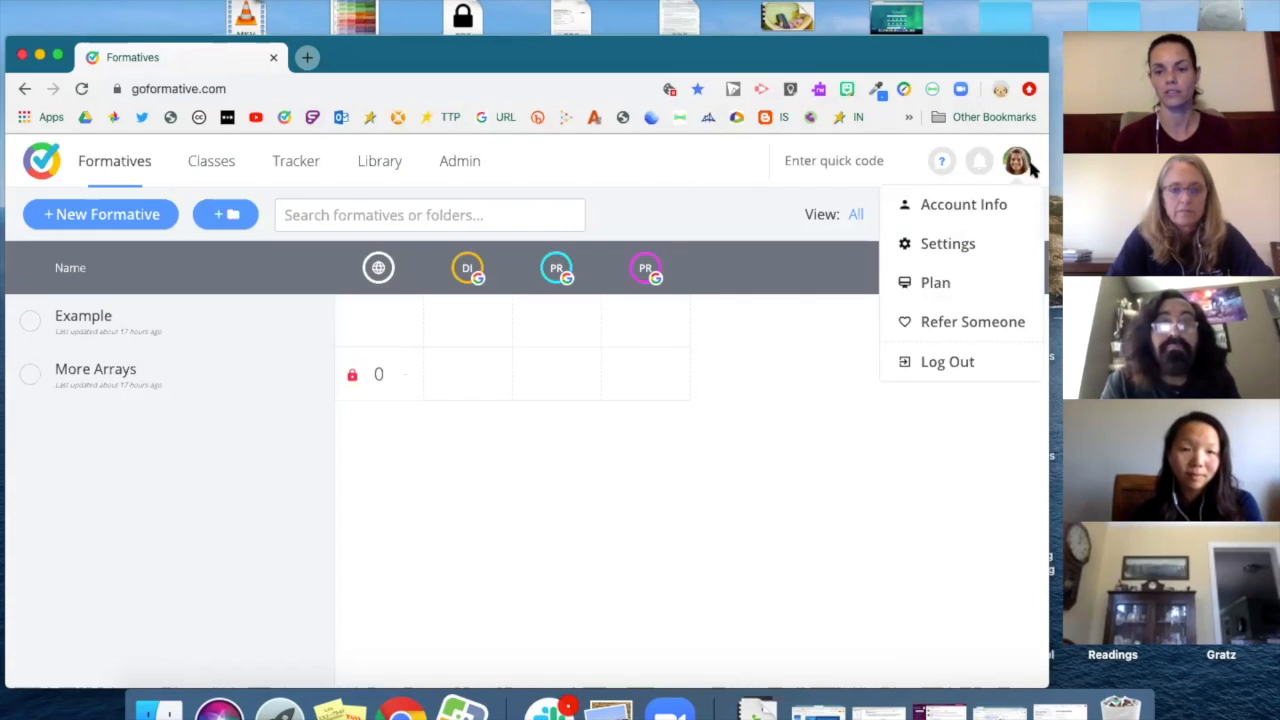
{"action": "left_click", "coordinate": [930, 284]}
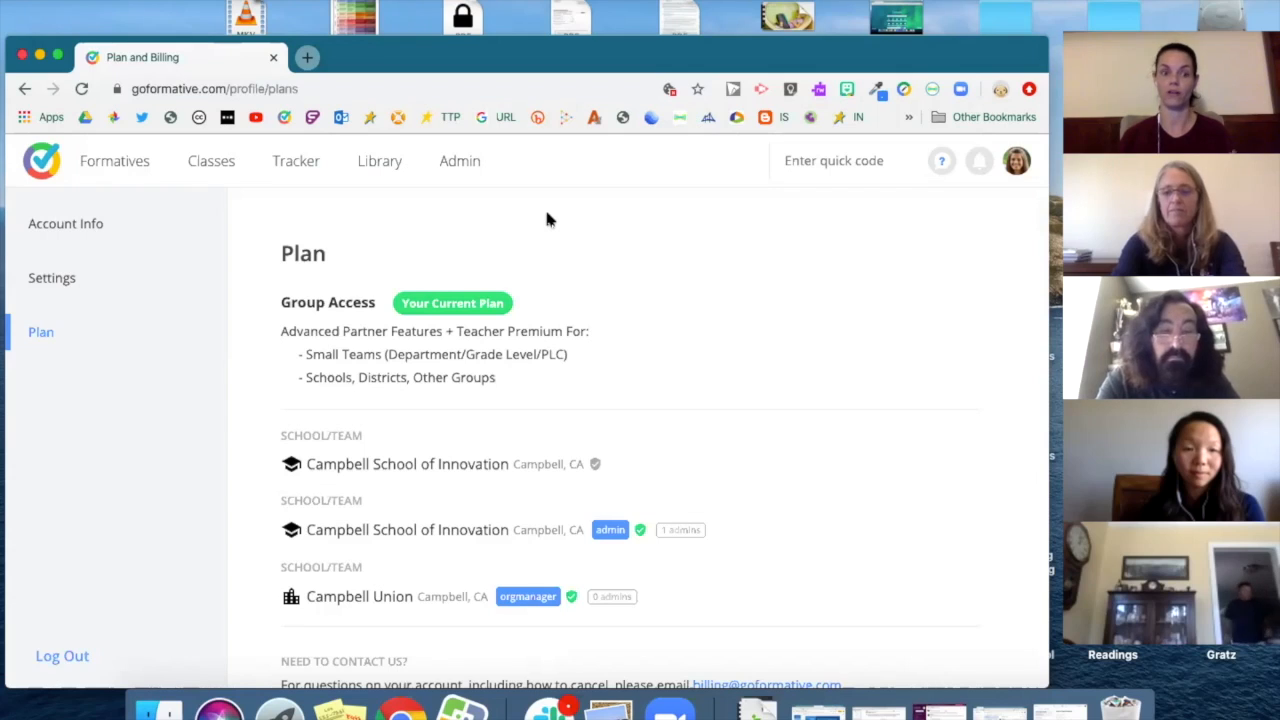
{"action": "left_click", "coordinate": [112, 168]}
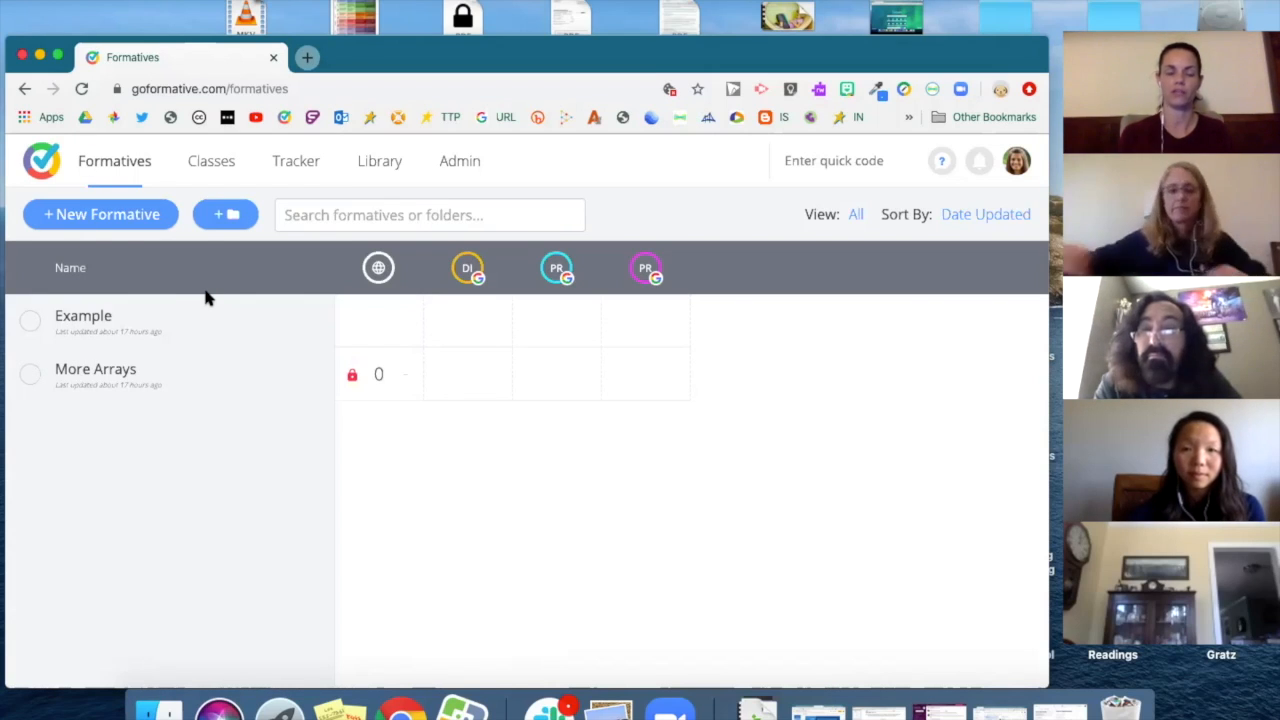
{"action": "left_click", "coordinate": [213, 160]}
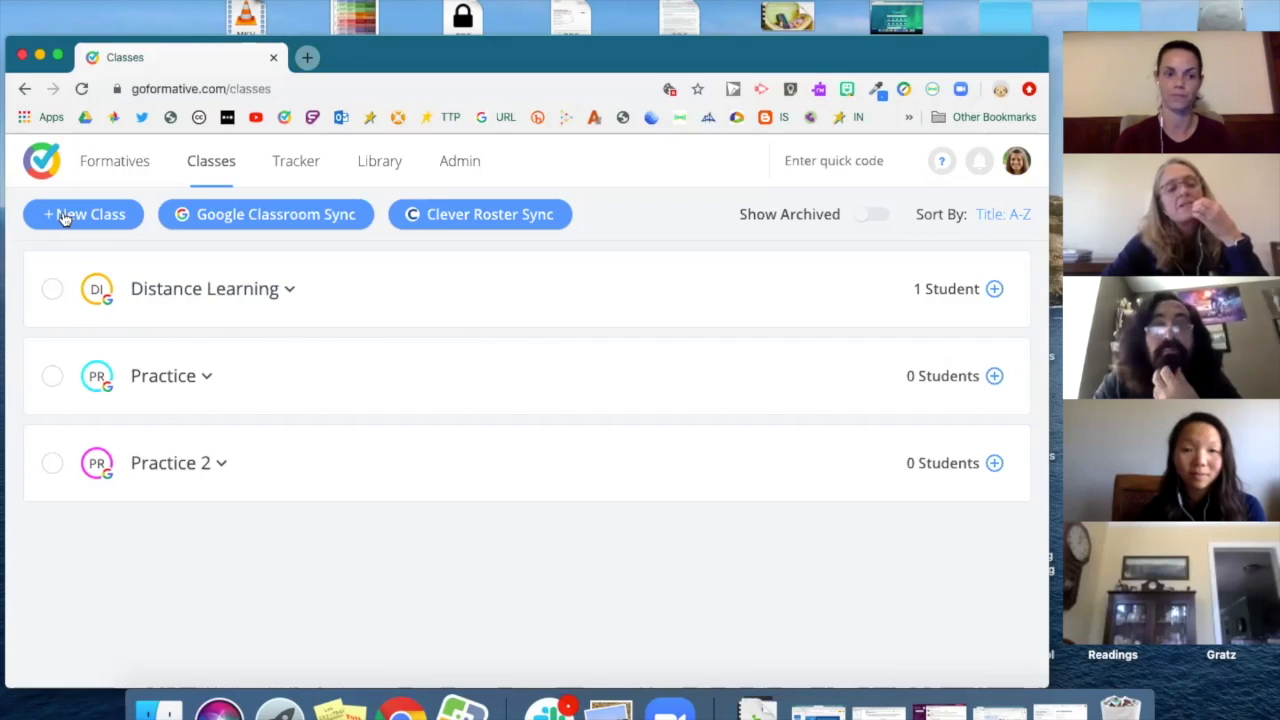
Create a new formative and open its choice of content and question types
{"action": "left_click", "coordinate": [110, 166]}
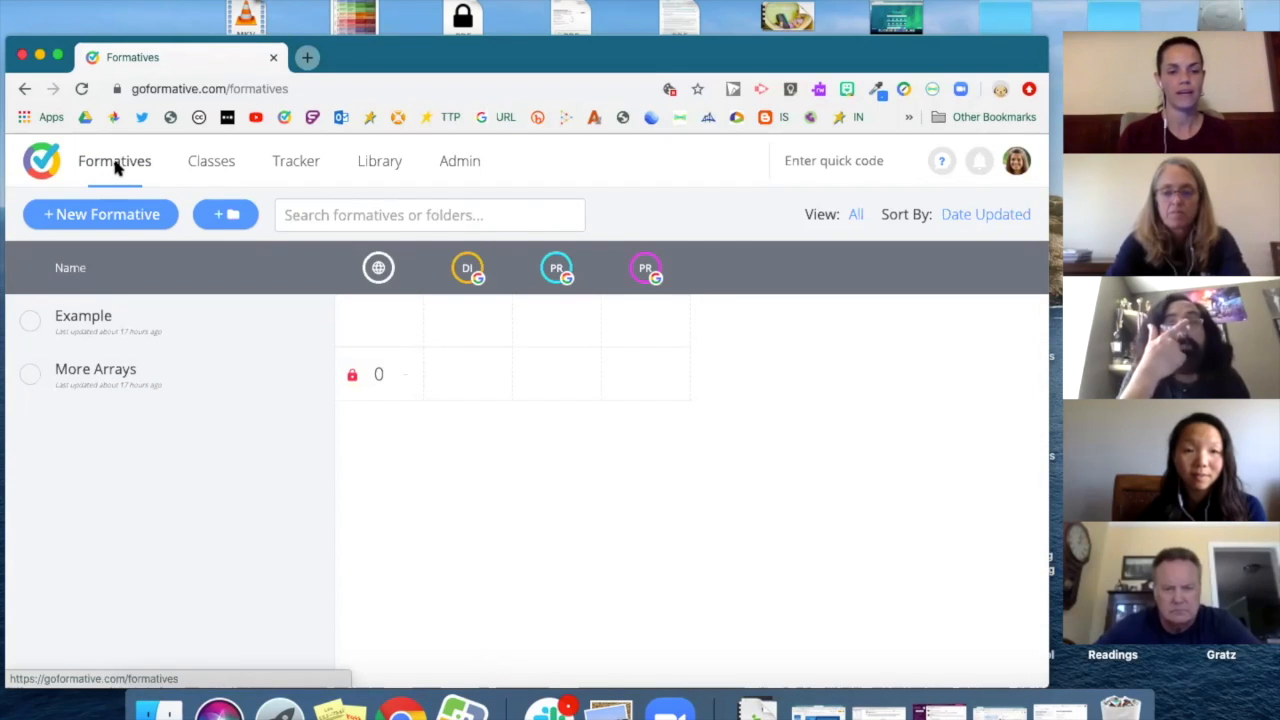
{"action": "left_click", "coordinate": [90, 212]}
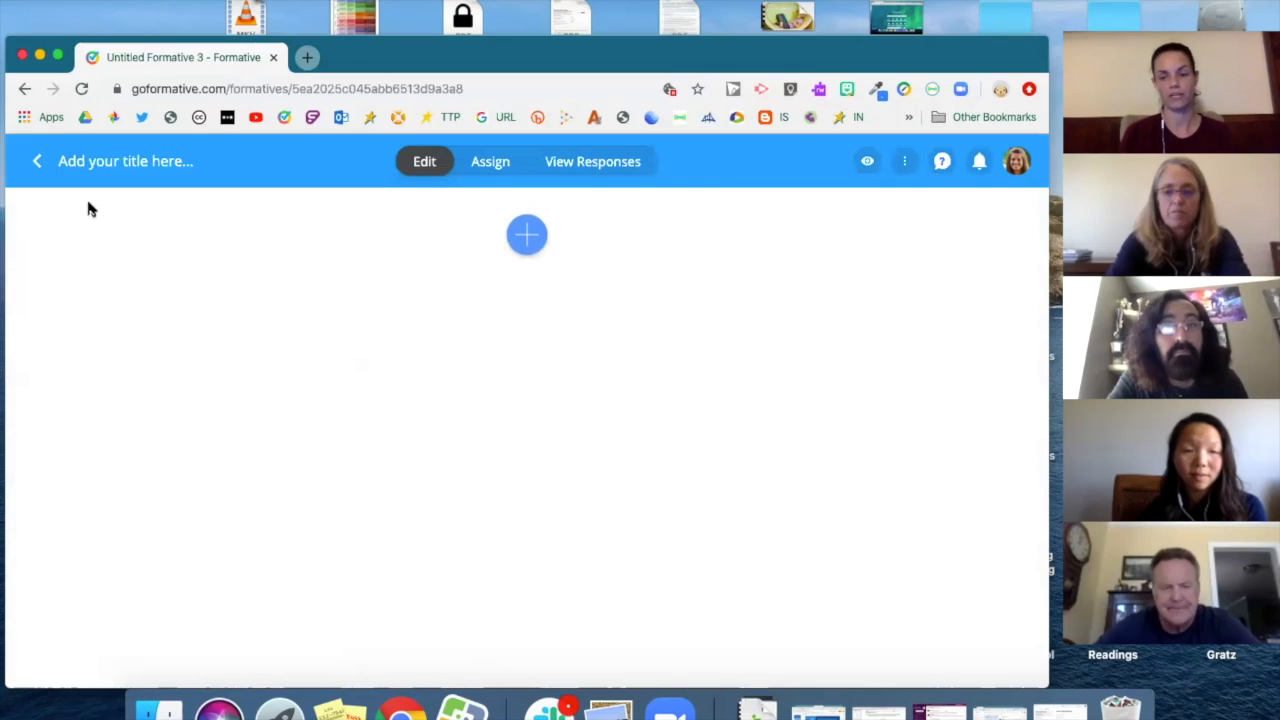
{"action": "left_click", "coordinate": [520, 236]}
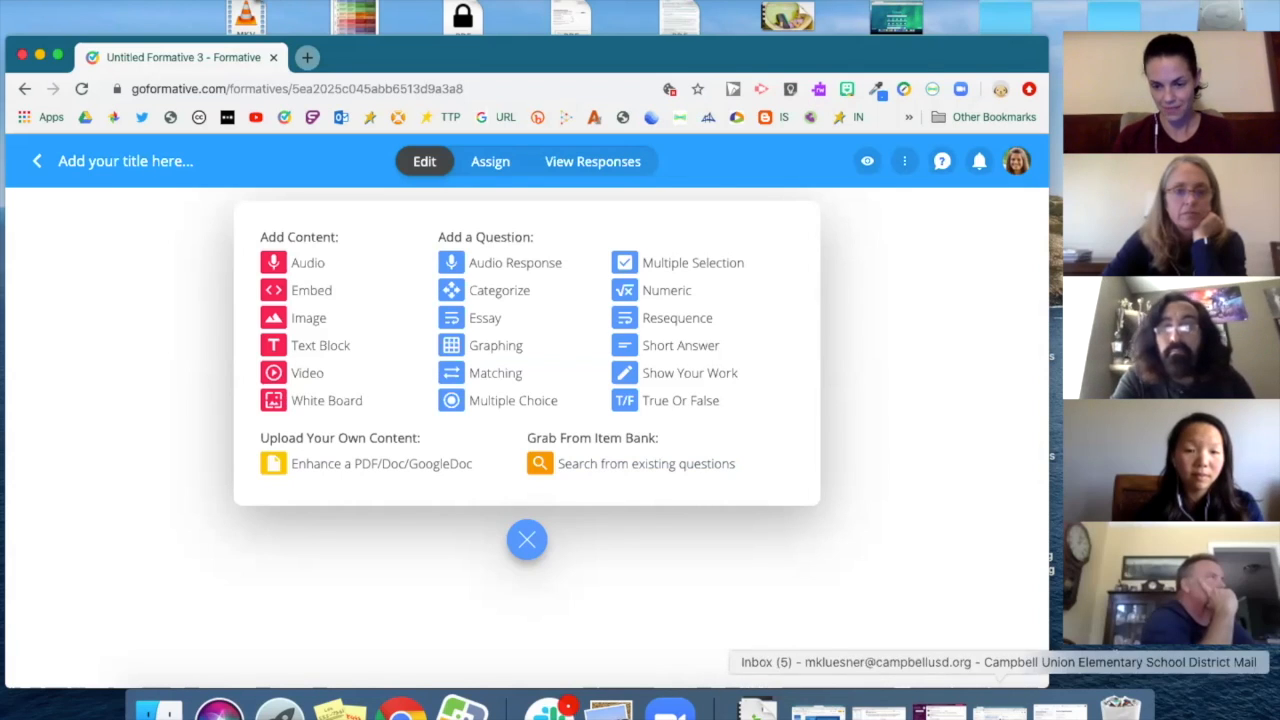
Open the downloaded Bridges-Student_Workbook-Grade_3.pdf in Preview and adjust its window so the More Arrays page is in view
{"action": "left_click", "coordinate": [757, 708]}
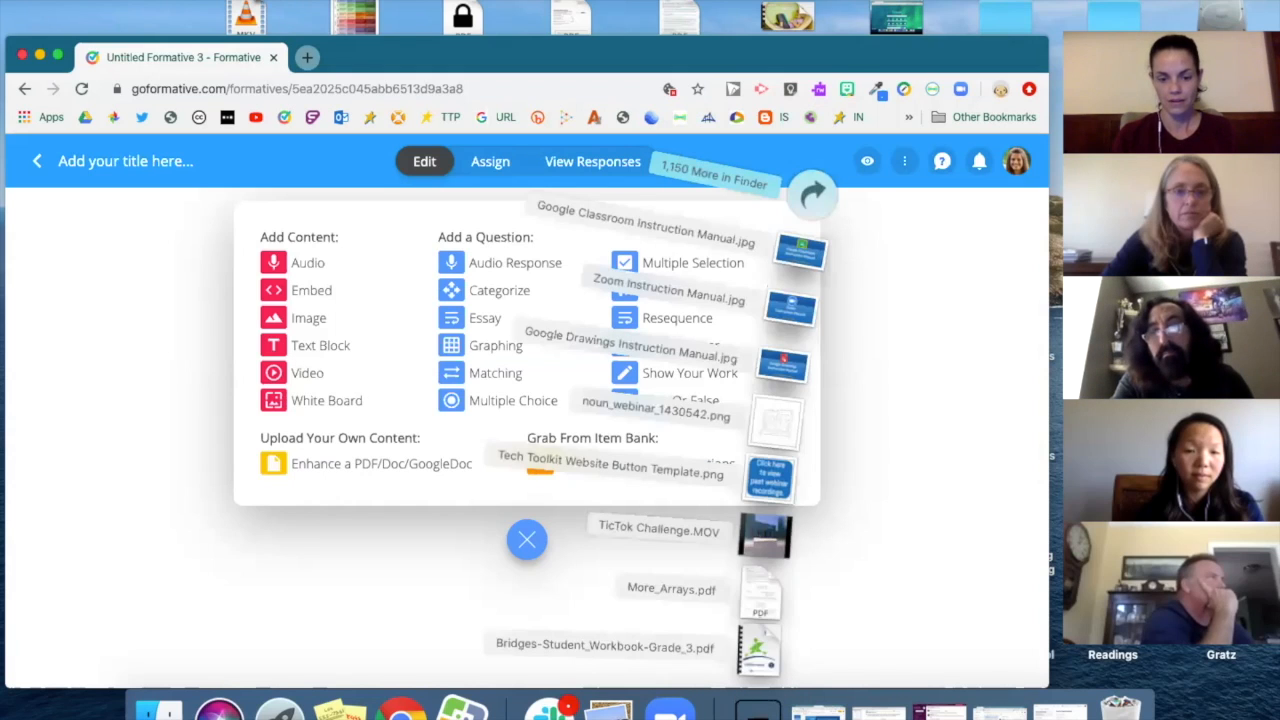
{"action": "left_click", "coordinate": [766, 655]}
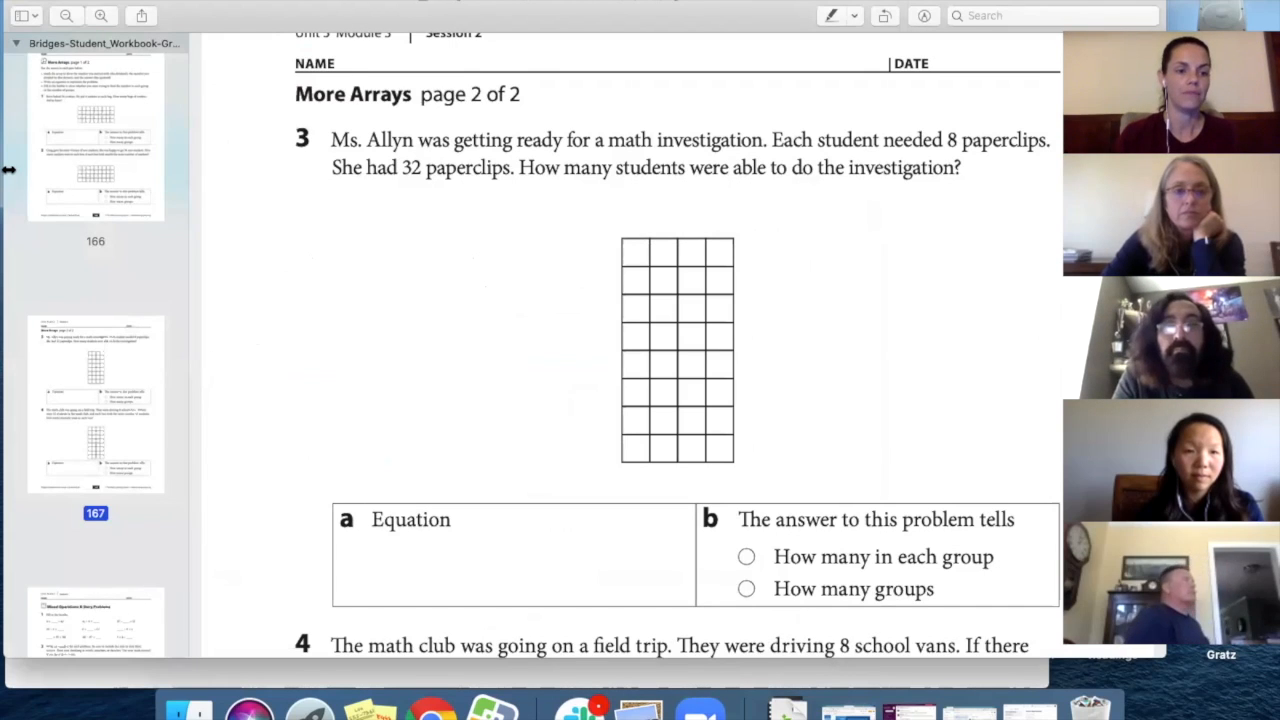
{"action": "left_click_drag", "start_coordinate": [3, 170], "coordinate": [56, 180]}
{"action": "left_click_drag", "start_coordinate": [248, 6], "coordinate": [189, 22]}
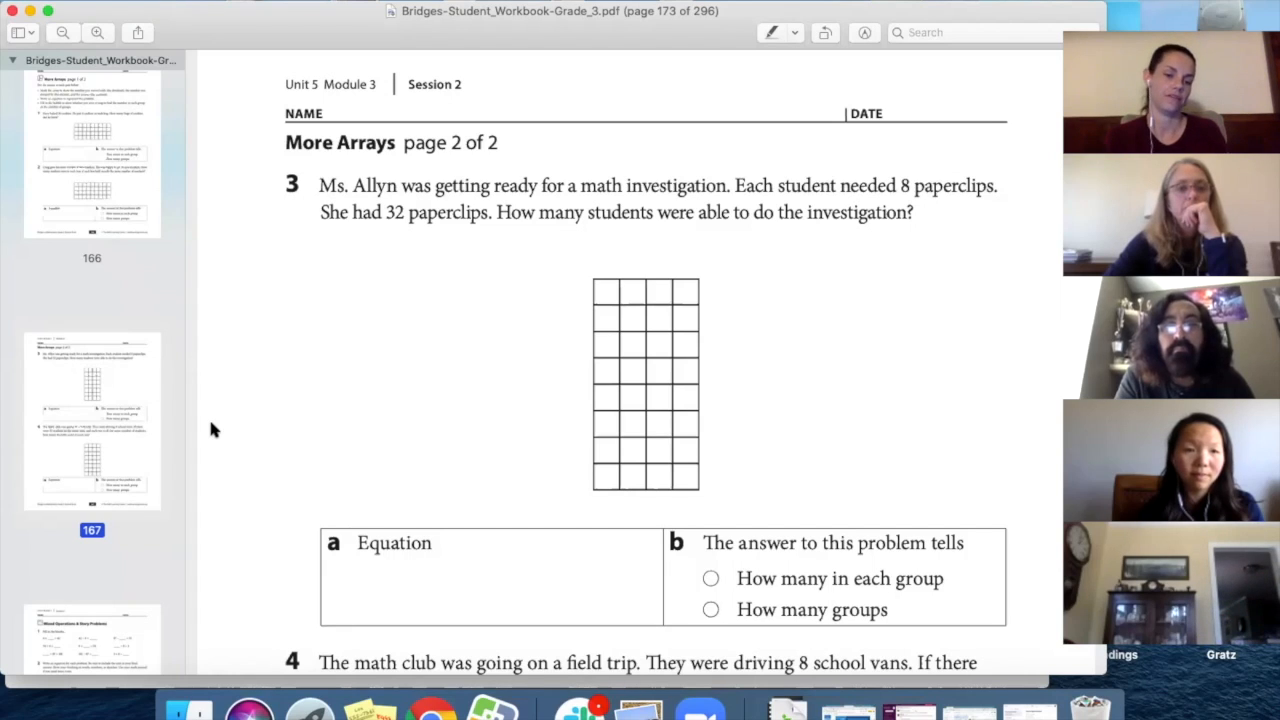
Open the workbook's print settings and limit the page range from 167 to 167
{"action": "key", "text": "super+p"}
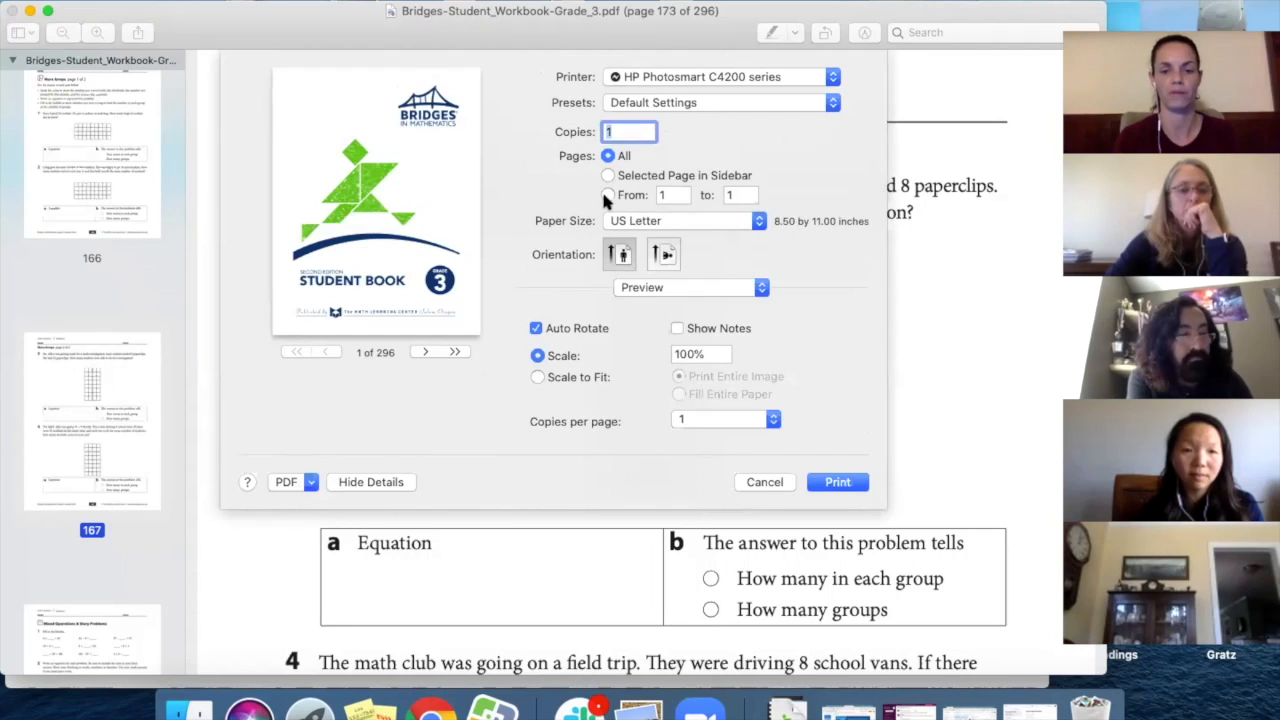
{"action": "left_click", "coordinate": [685, 195]}
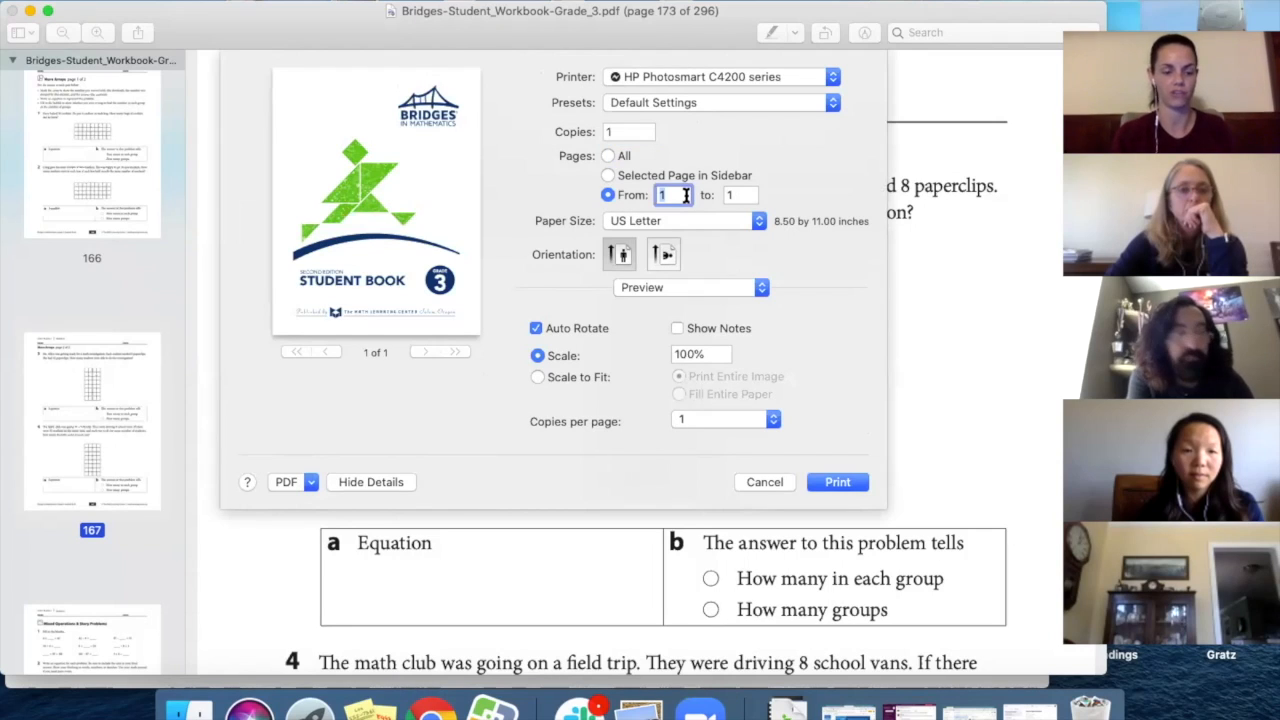
{"action": "type", "text": "167"}
{"action": "key", "text": "Tab"}
{"action": "type", "text": "167"}
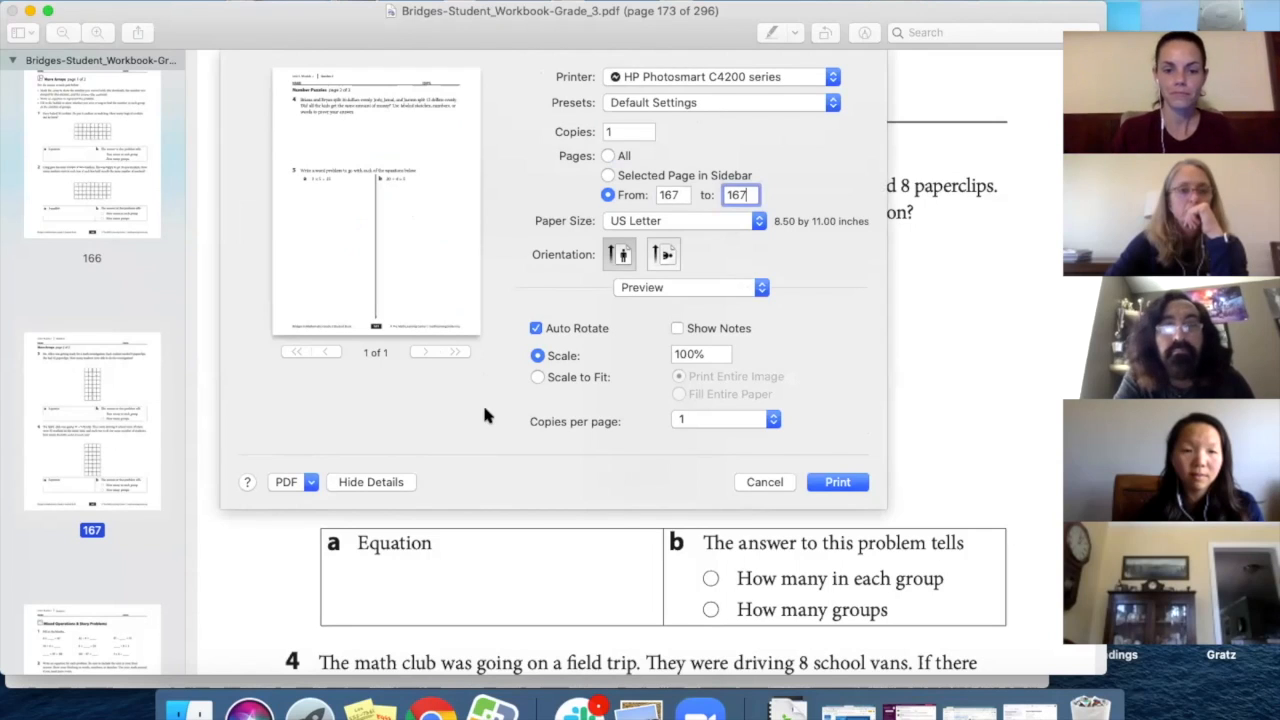
Save the chosen page to the Desktop as a PDF named Bridges-Student_Workbook-Grade_3 and minimize the workbook window
{"action": "left_click", "coordinate": [310, 483]}
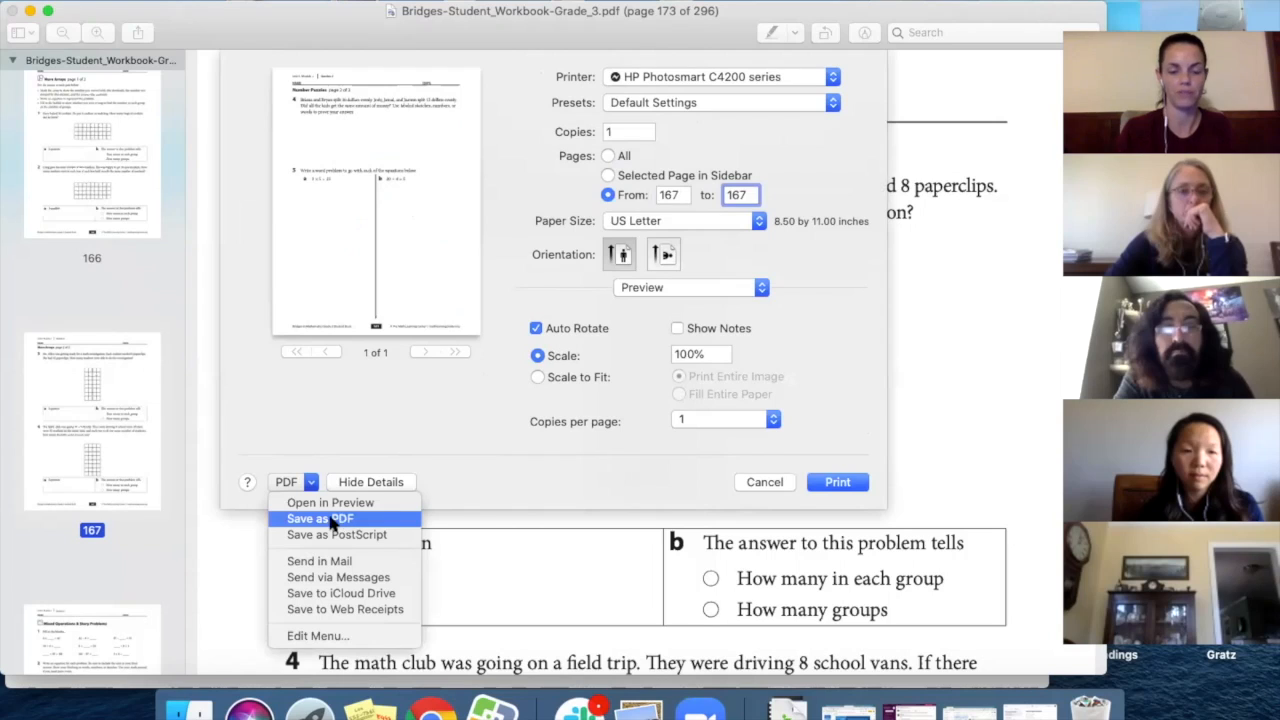
{"action": "left_click", "coordinate": [325, 519]}
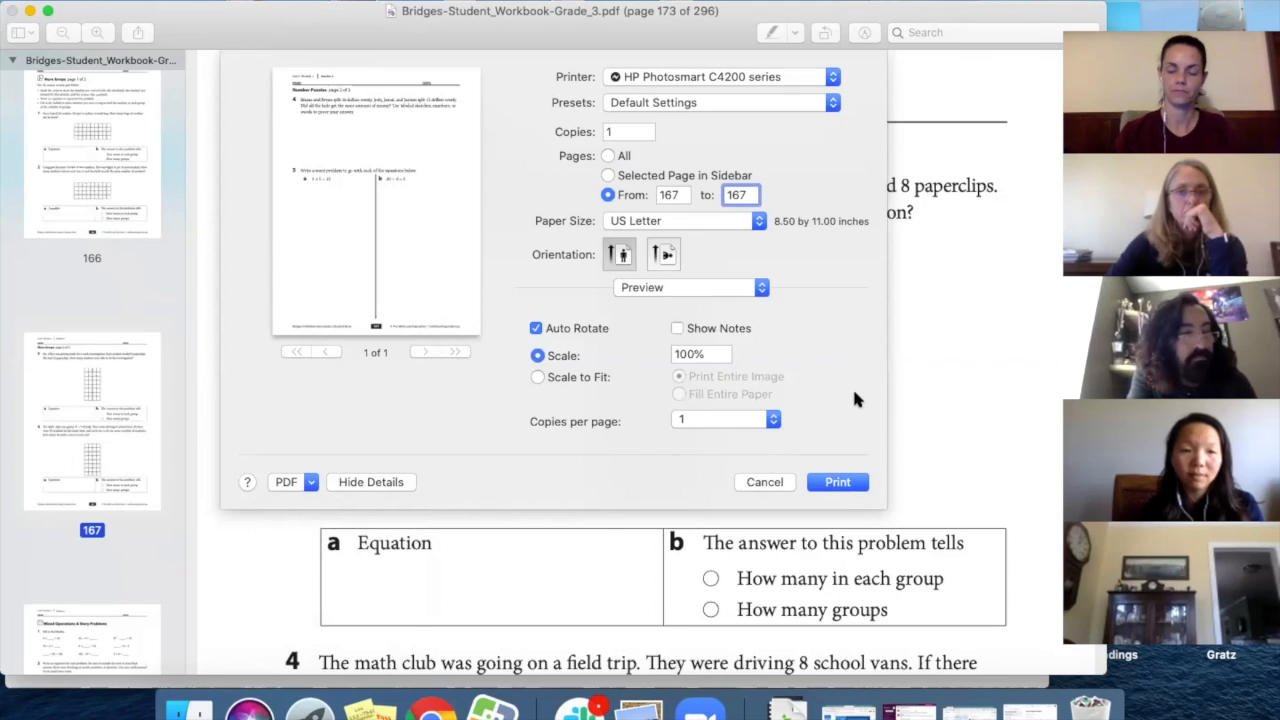
{"action": "key", "text": "super+p"}
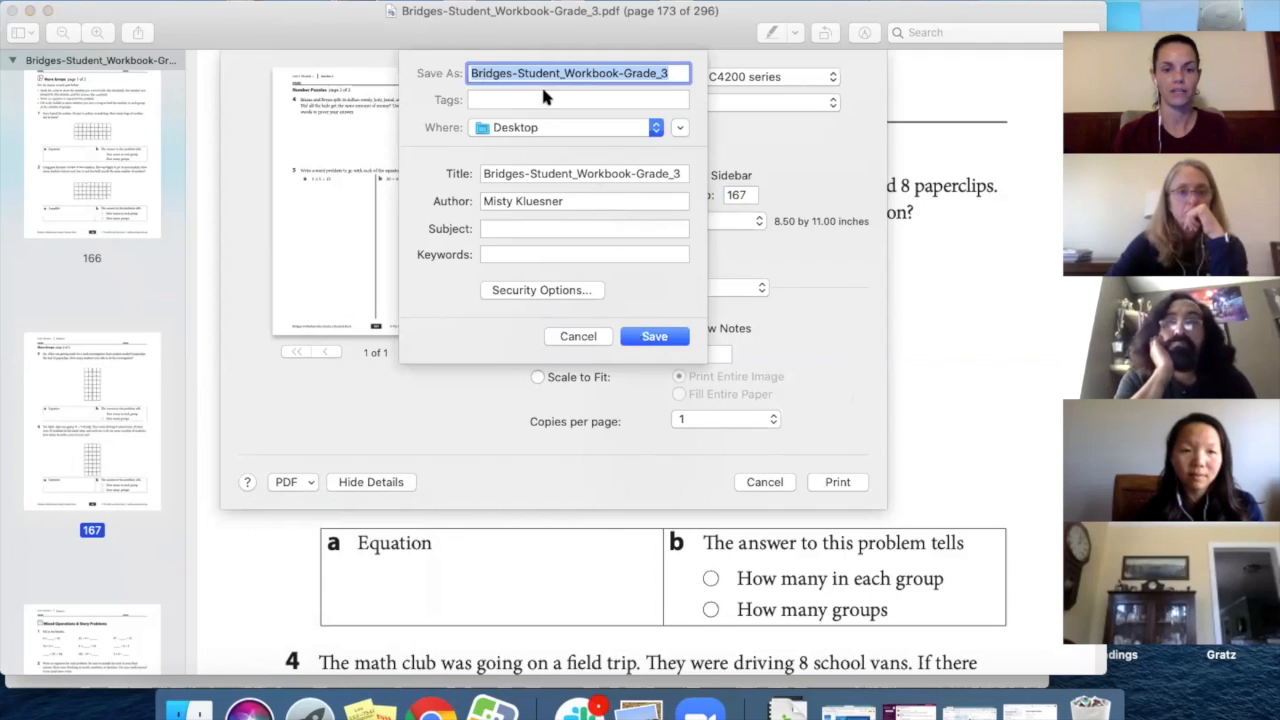
{"action": "left_click", "coordinate": [543, 128]}
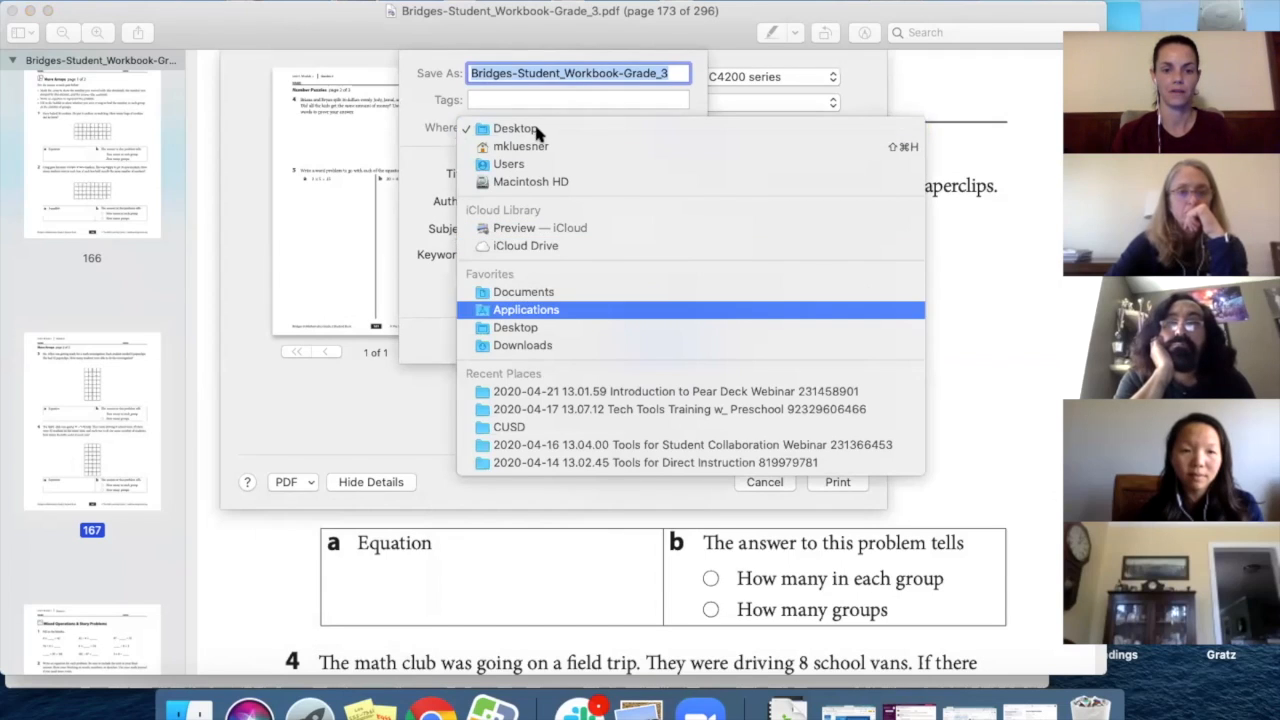
{"action": "left_click", "coordinate": [537, 137]}
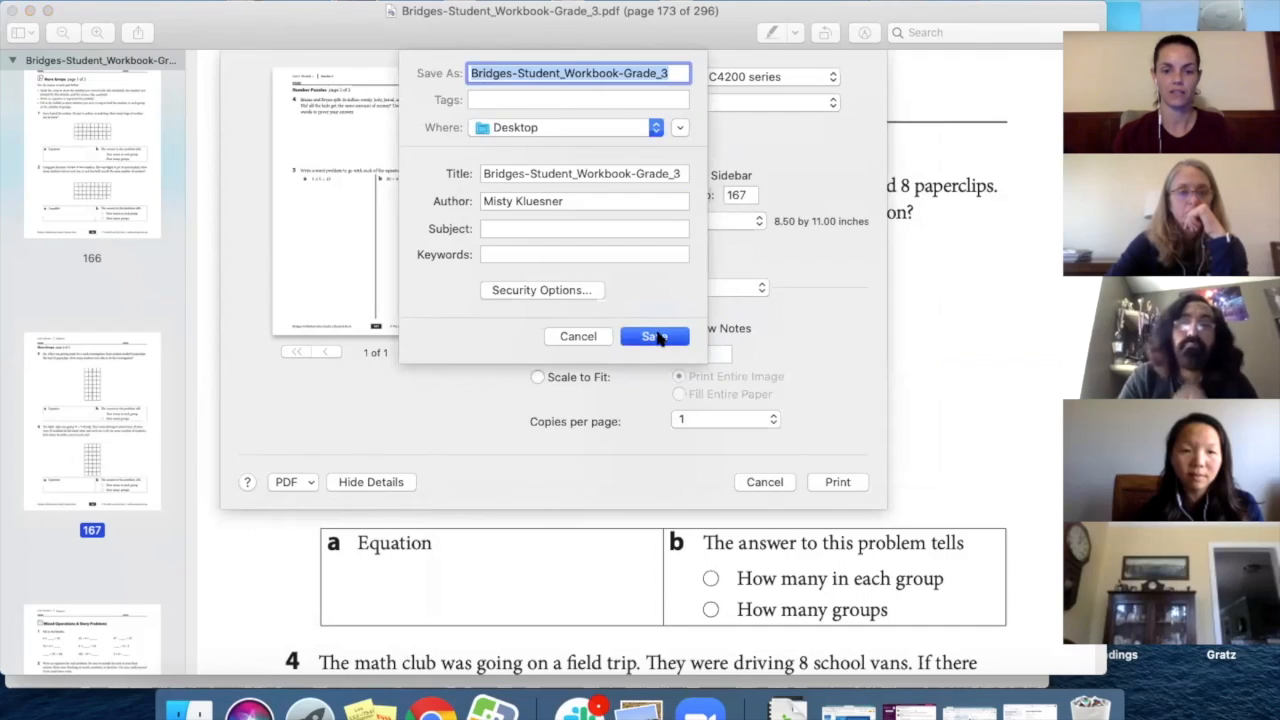
{"action": "left_click", "coordinate": [655, 336]}
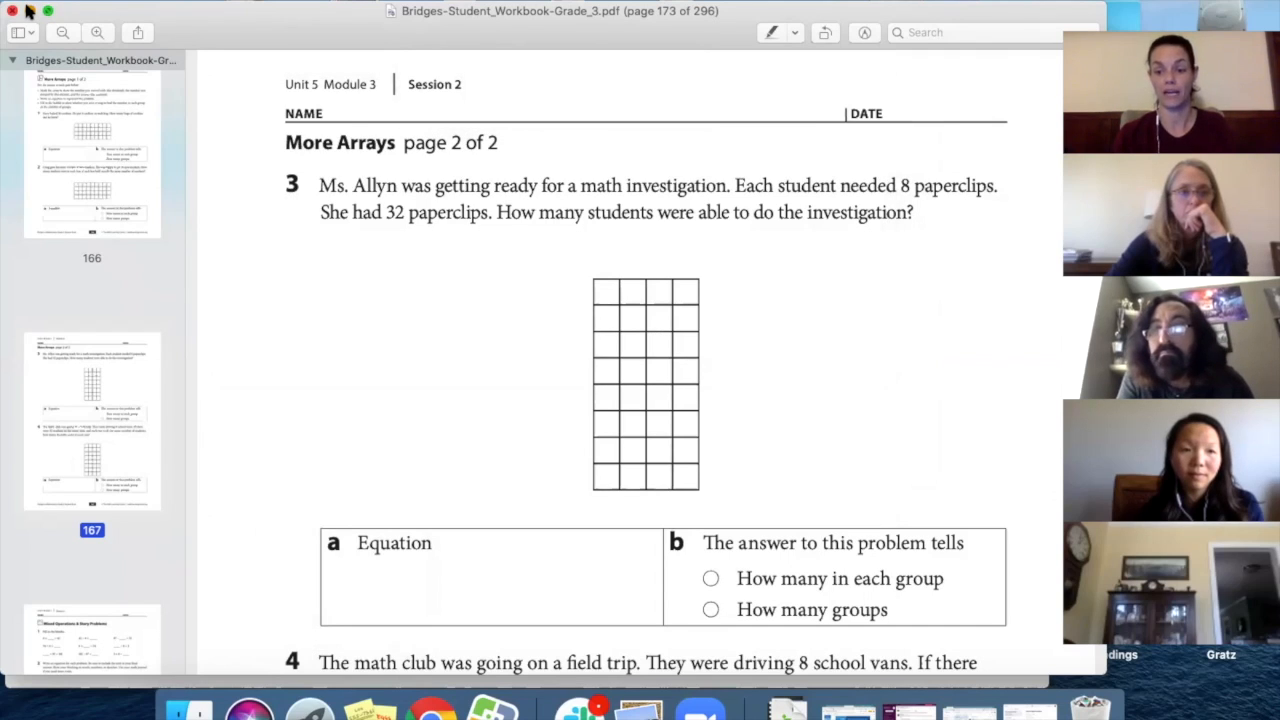
{"action": "left_click", "coordinate": [29, 10]}
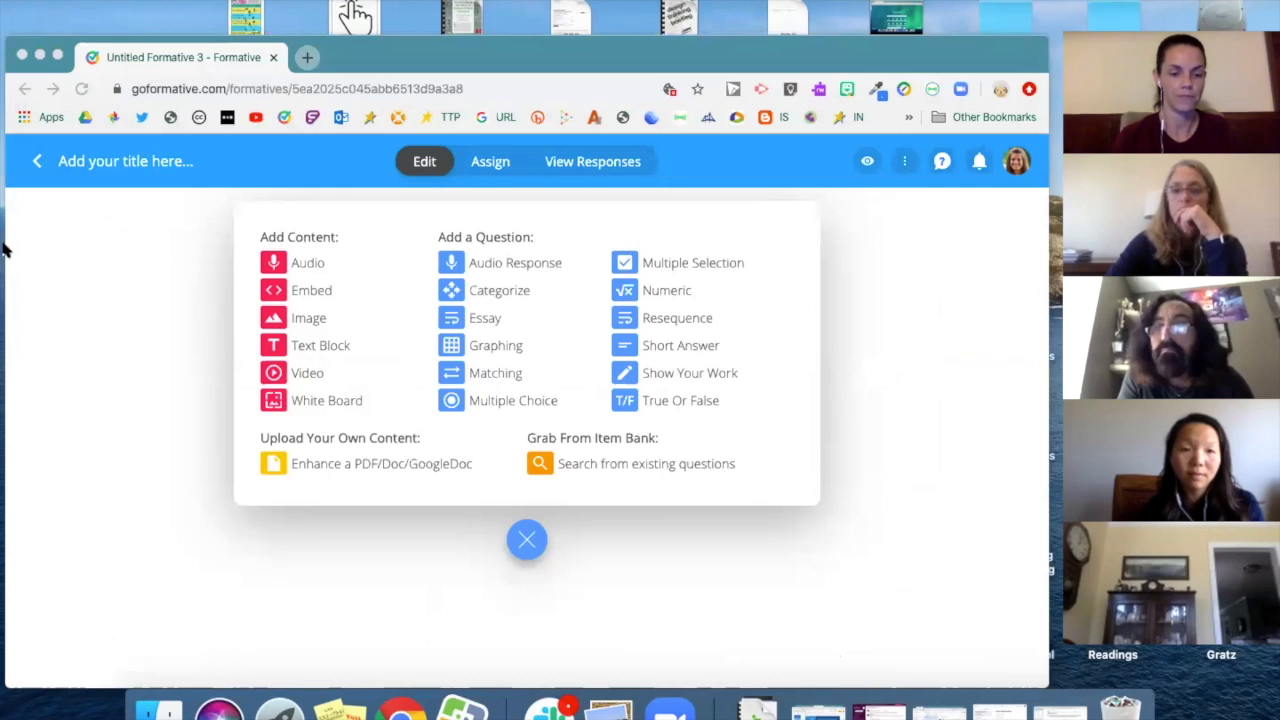
Add an Enhance a PDF/Doc/GoogleDoc item to the formative and start uploading a file from the computer
{"action": "left_click", "coordinate": [277, 465]}
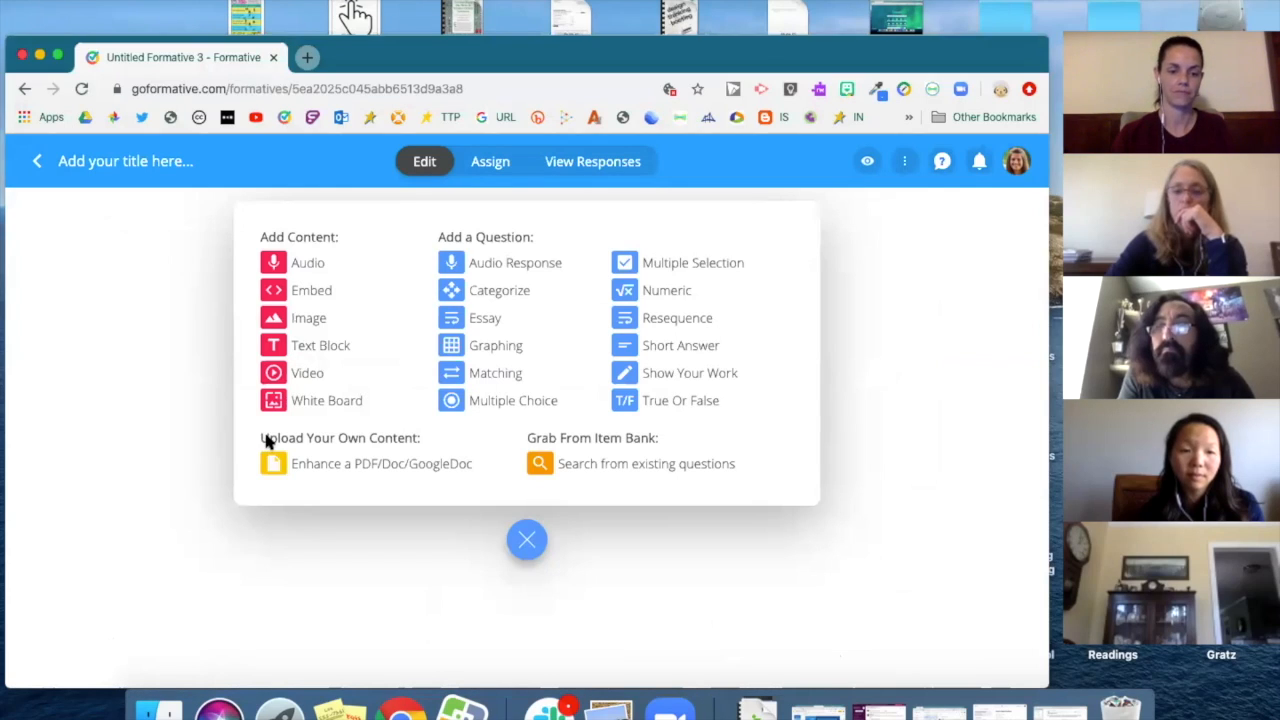
{"action": "left_click", "coordinate": [277, 465]}
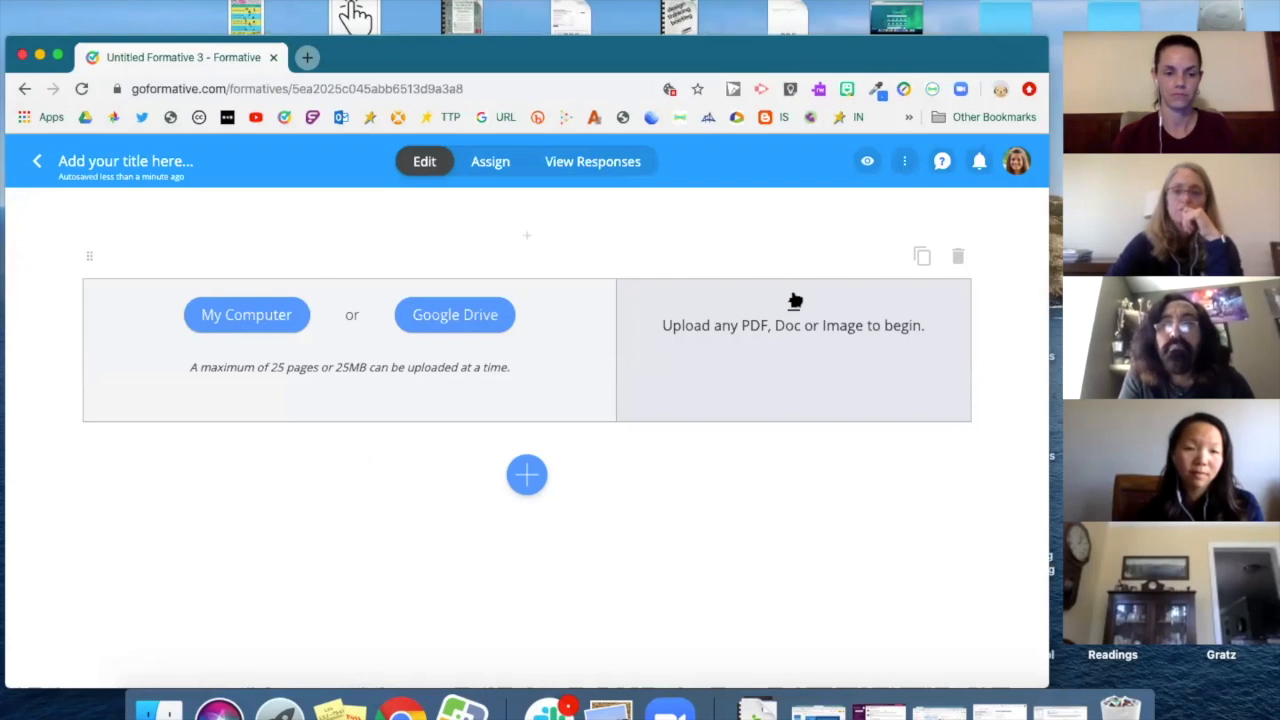
{"action": "left_click", "coordinate": [449, 294]}
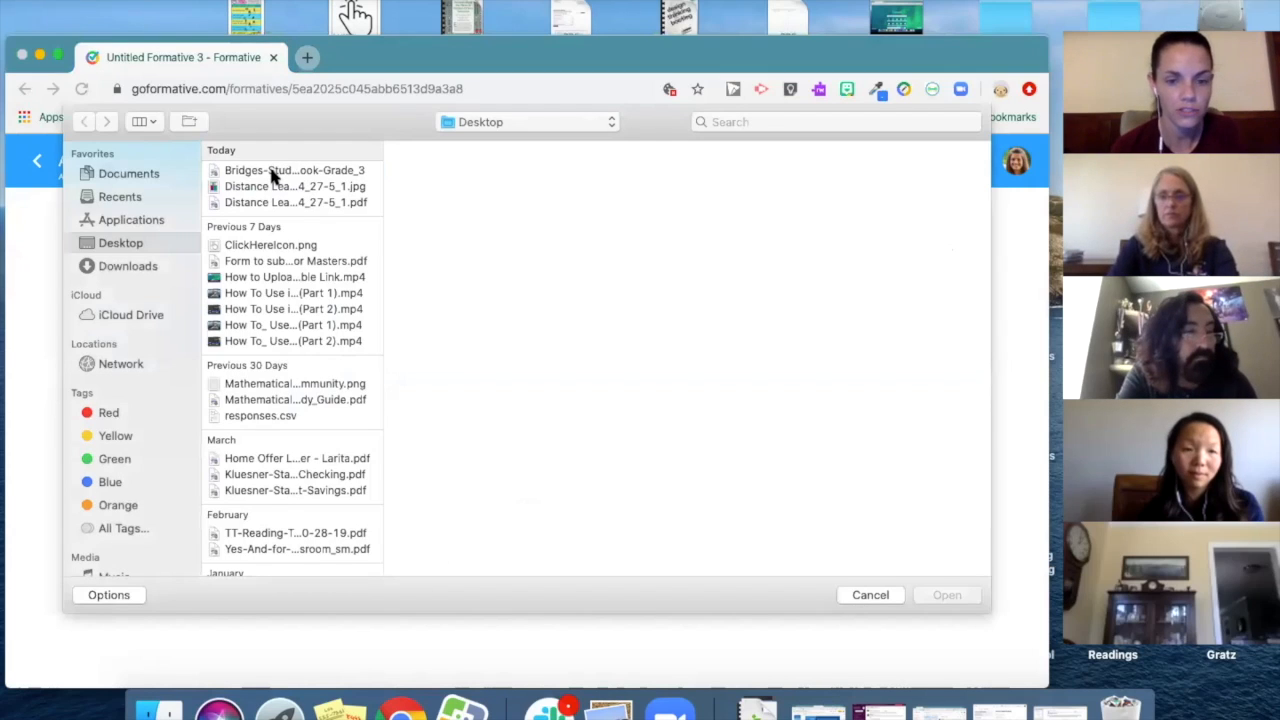
Preview the Bridges-Student_Workbook-Grade_3 and Distance Learning ToSA Support files on the Desktop
{"action": "left_click", "coordinate": [272, 175]}
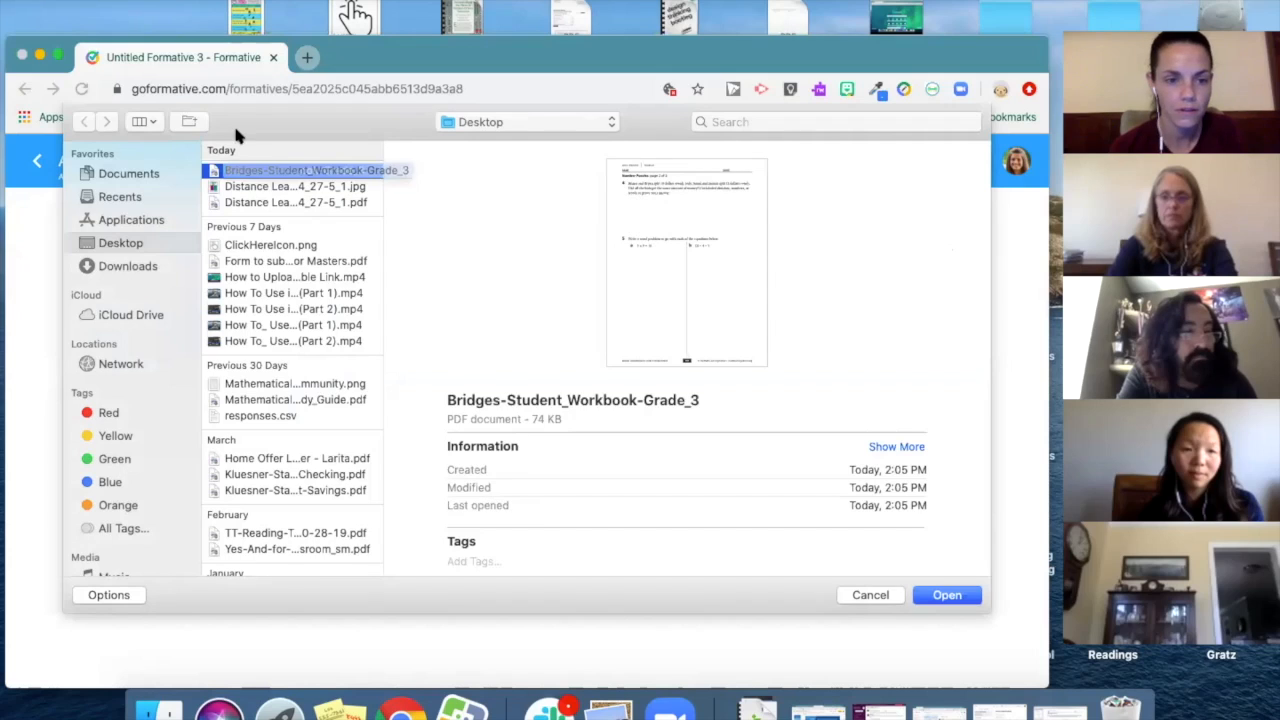
{"action": "left_click", "coordinate": [263, 188]}
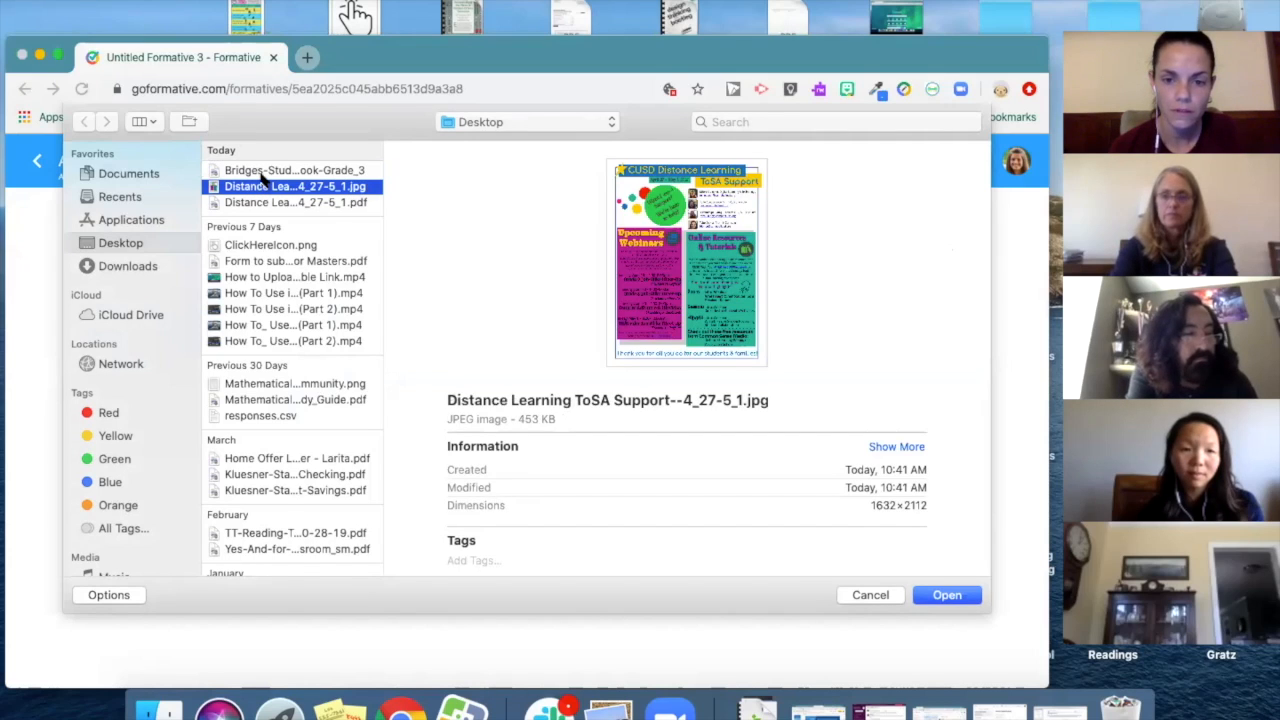
{"action": "left_click", "coordinate": [261, 174]}
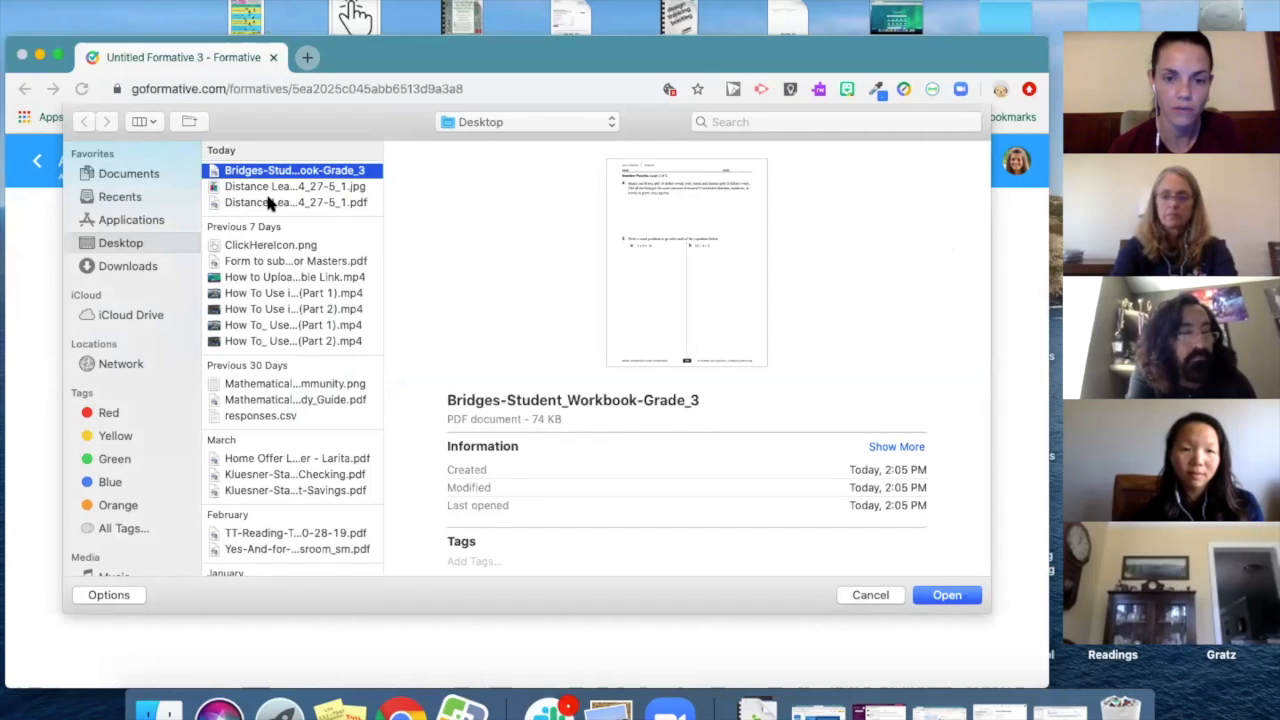
{"action": "left_click", "coordinate": [268, 203]}
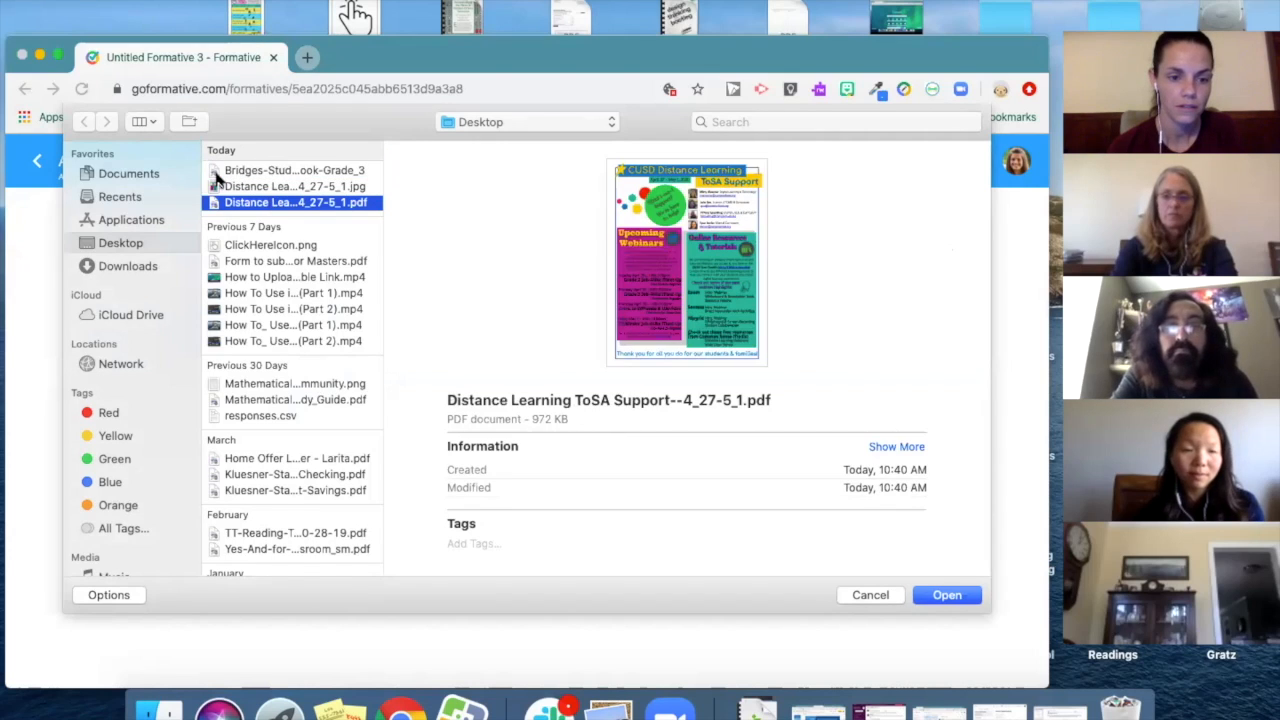
{"action": "left_click", "coordinate": [216, 174]}
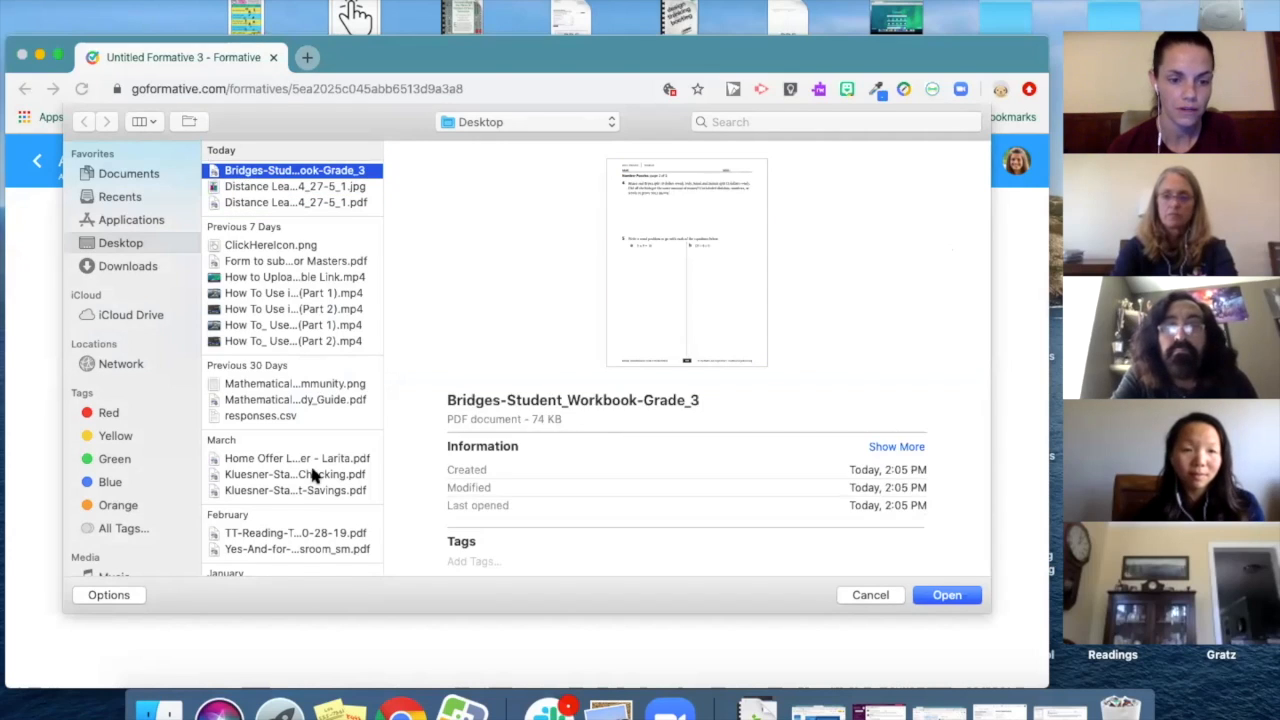
Upload More_Arrays.pdf from the Downloads folder as the worksheet for the formative
{"action": "left_click", "coordinate": [128, 266]}
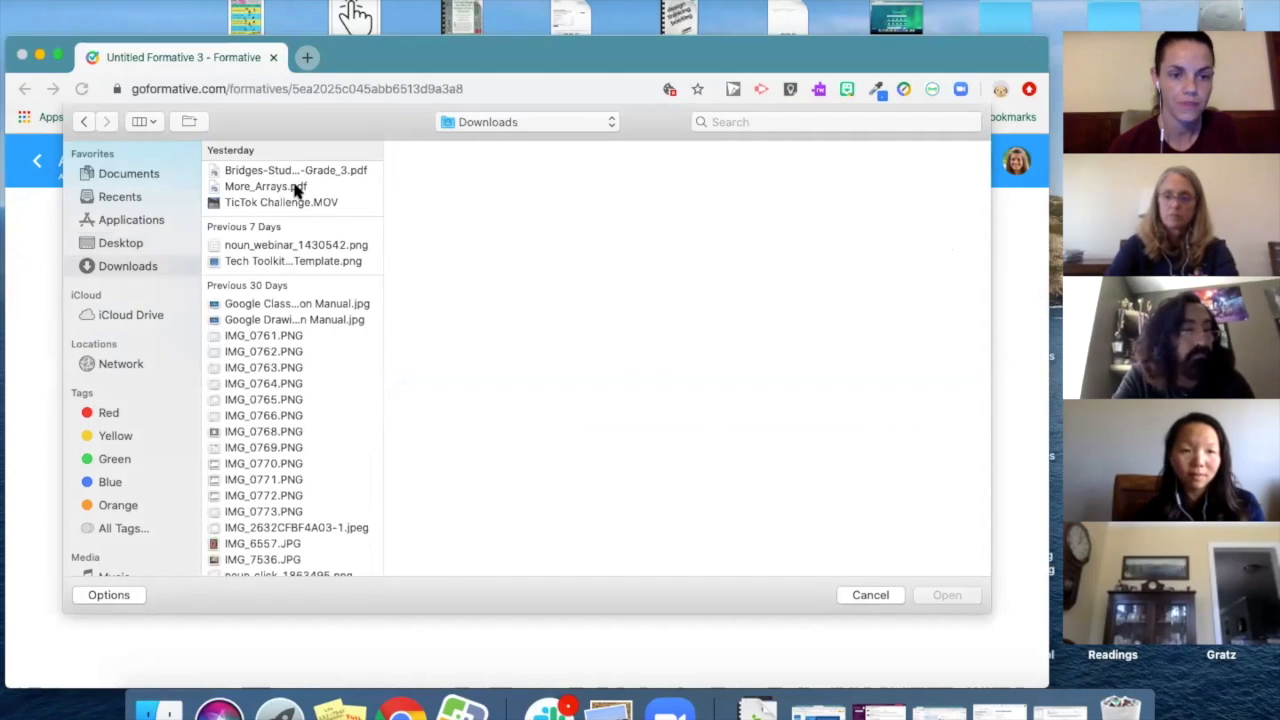
{"action": "left_click", "coordinate": [291, 189]}
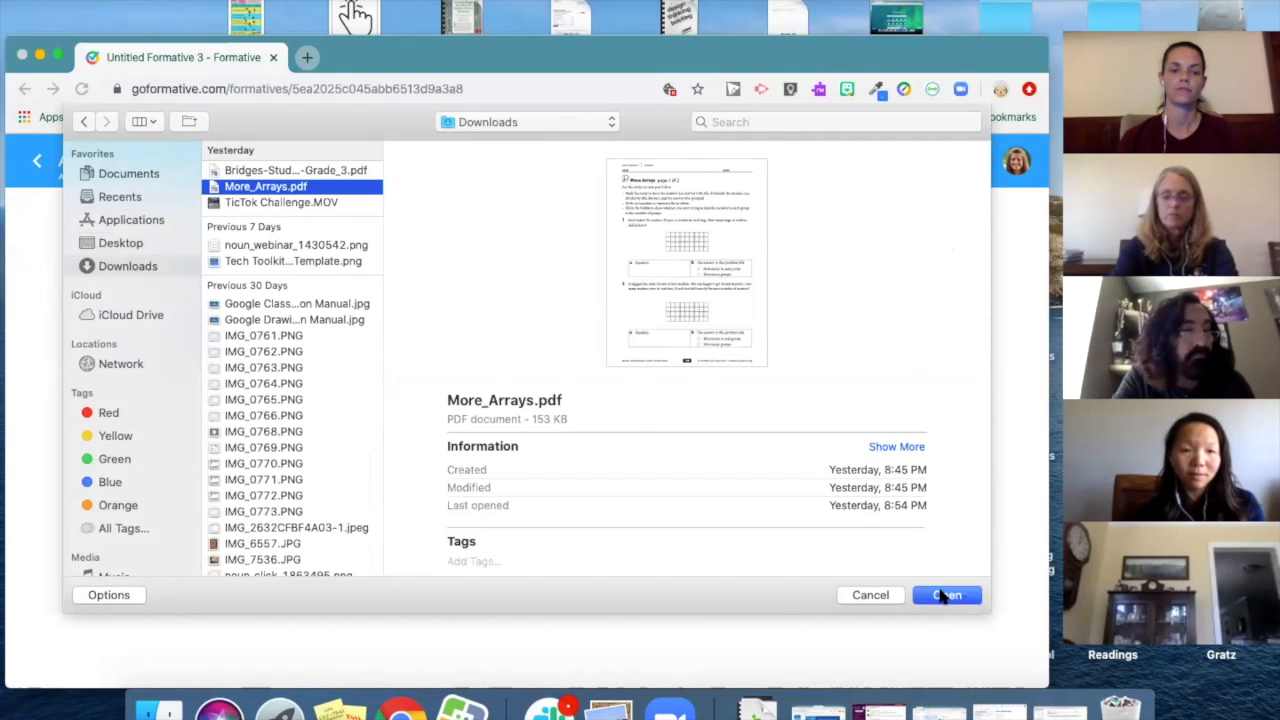
{"action": "left_click", "coordinate": [946, 595]}
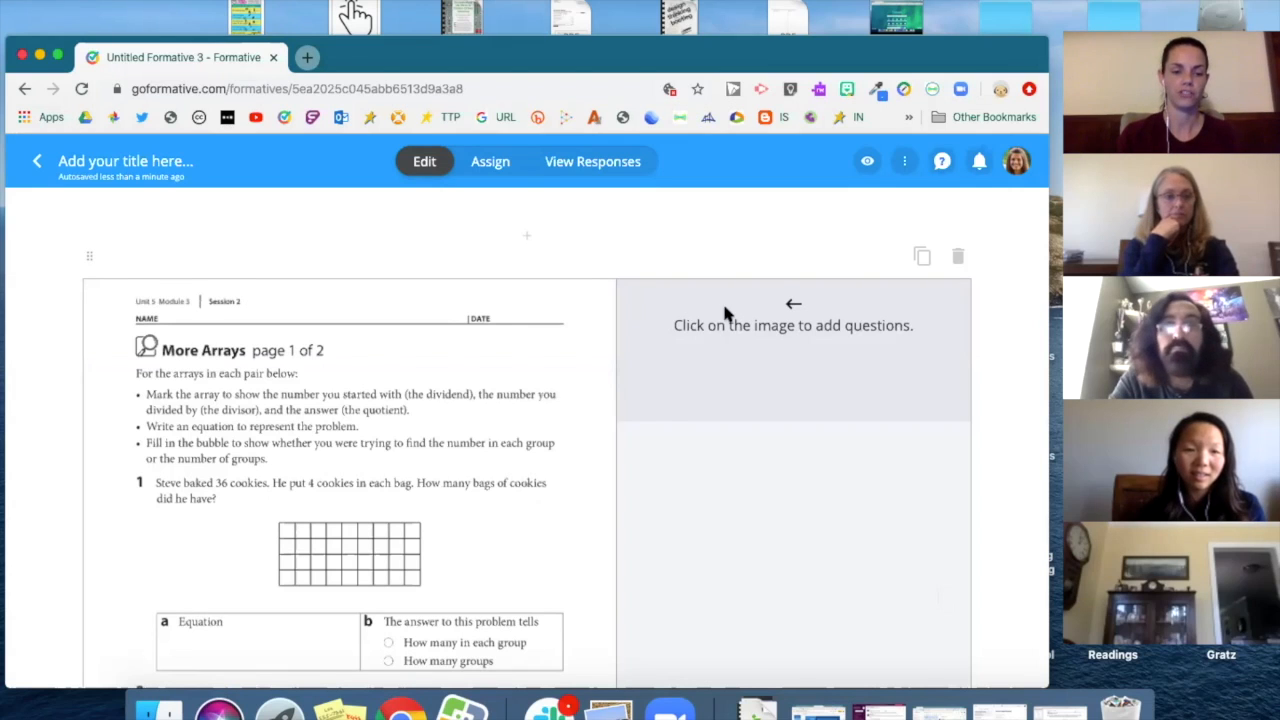
Add an Audio item beside the directions on the More Arrays worksheet and record a short audio clip for it
{"action": "scroll", "coordinate": [600, 390], "scroll_direction": "down", "scroll_amount": 1}
{"action": "scroll", "coordinate": [549, 404], "scroll_direction": "down", "scroll_amount": 5}
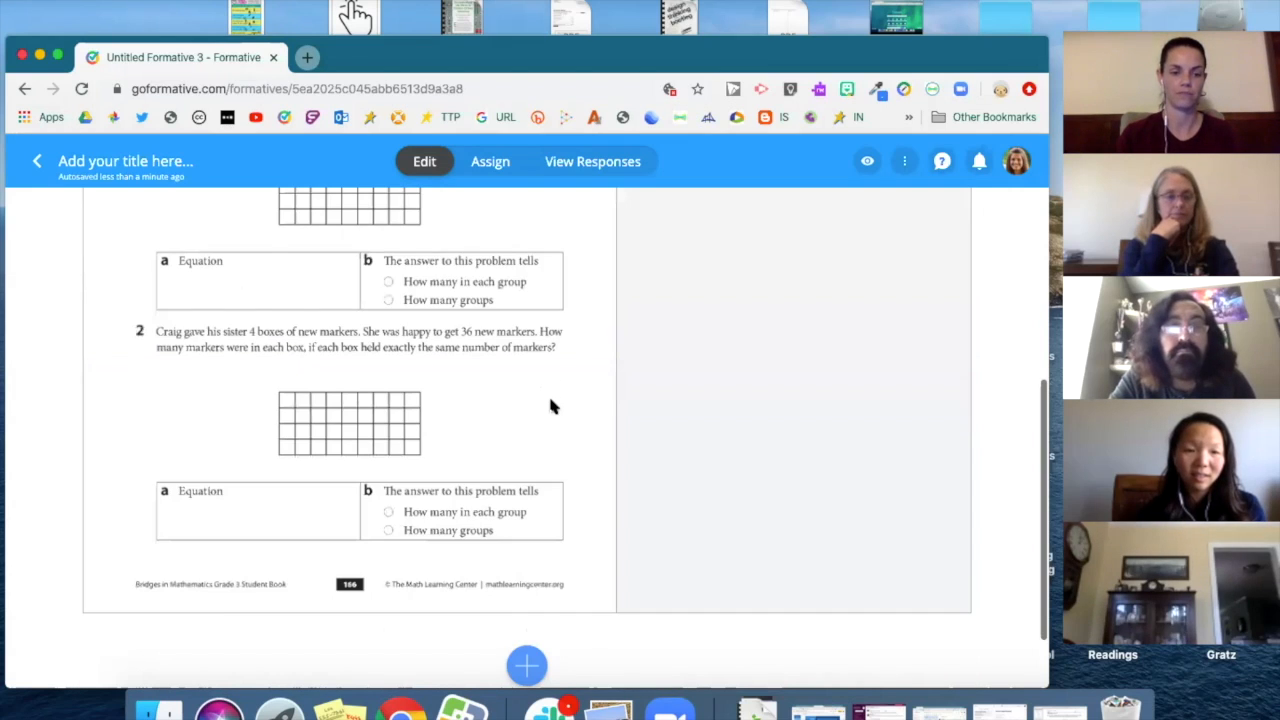
{"action": "scroll", "coordinate": [549, 404], "scroll_direction": "up", "scroll_amount": 2}
{"action": "scroll", "coordinate": [550, 404], "scroll_direction": "up", "scroll_amount": 3}
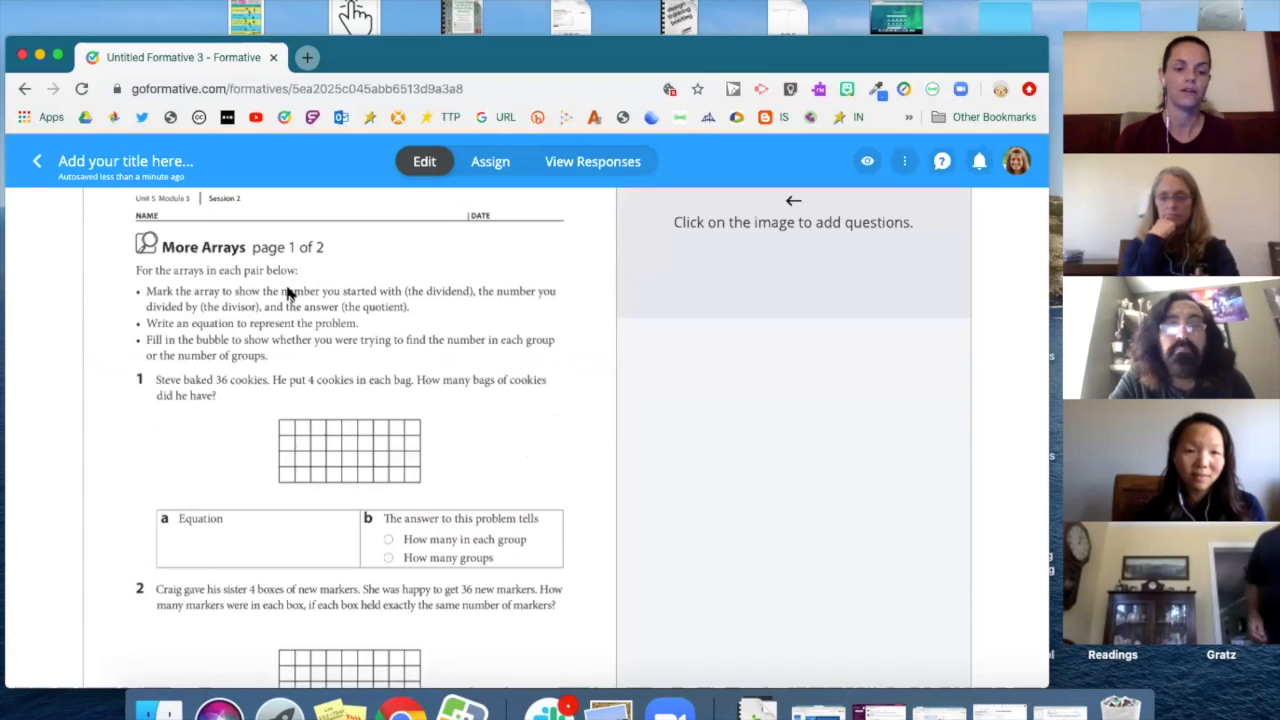
{"action": "scroll", "coordinate": [287, 292], "scroll_direction": "down", "scroll_amount": 1}
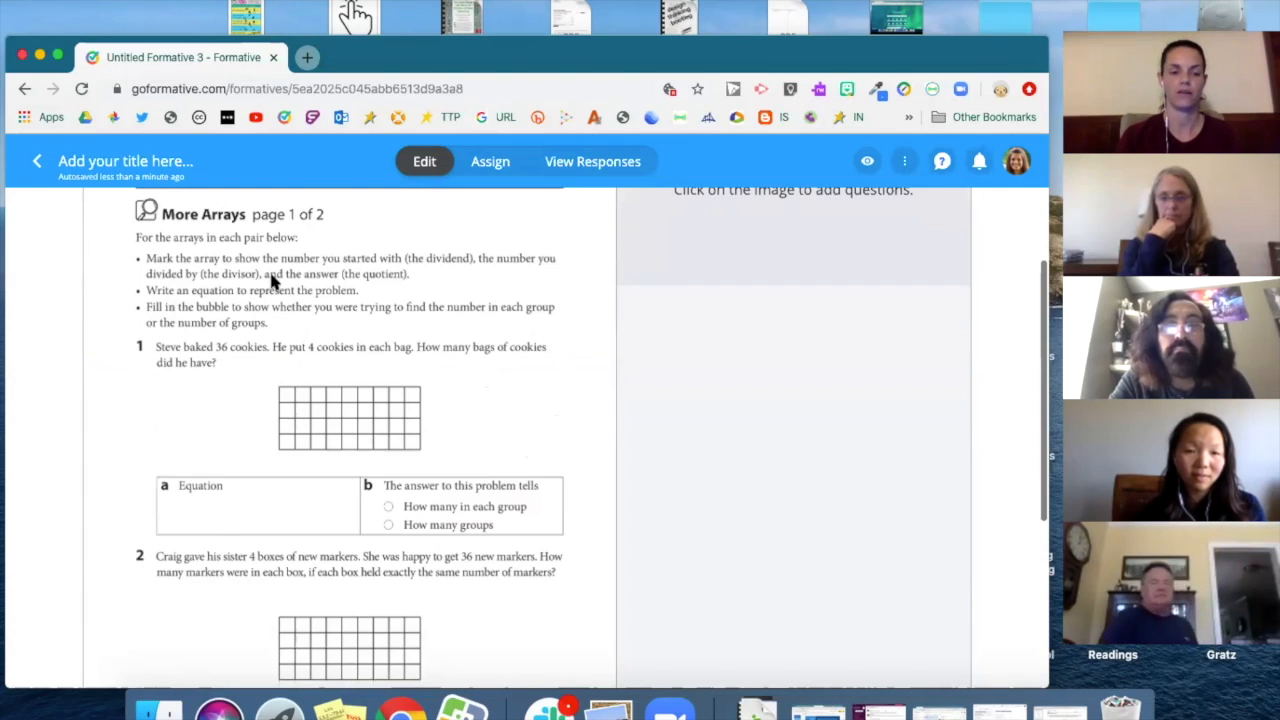
{"action": "scroll", "coordinate": [273, 284], "scroll_direction": "up", "scroll_amount": 2}
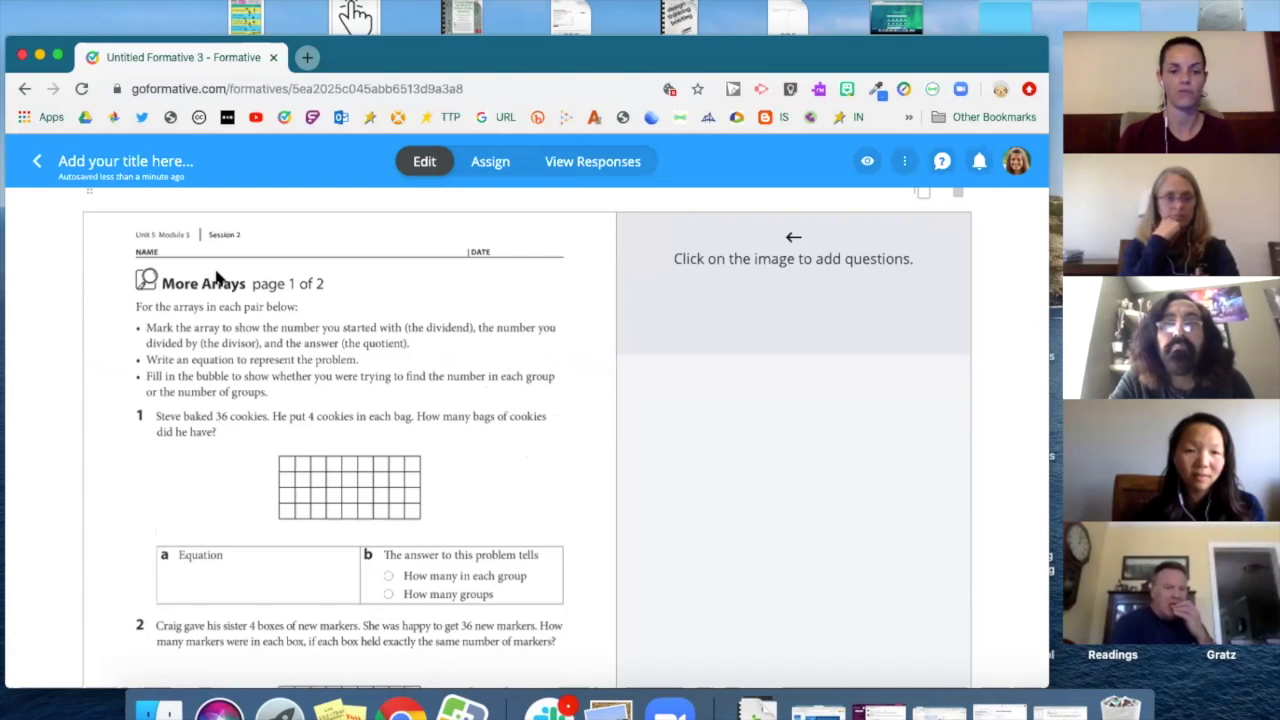
{"action": "left_click", "coordinate": [141, 315]}
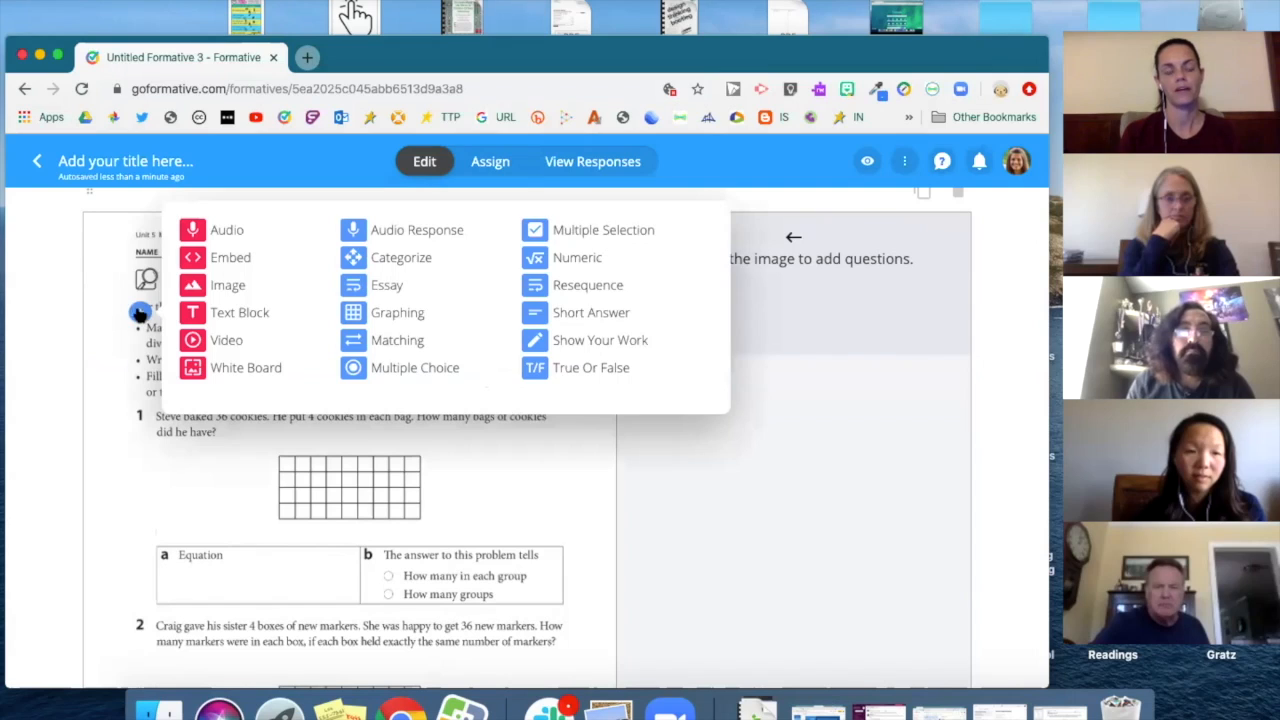
{"action": "left_click", "coordinate": [191, 232]}
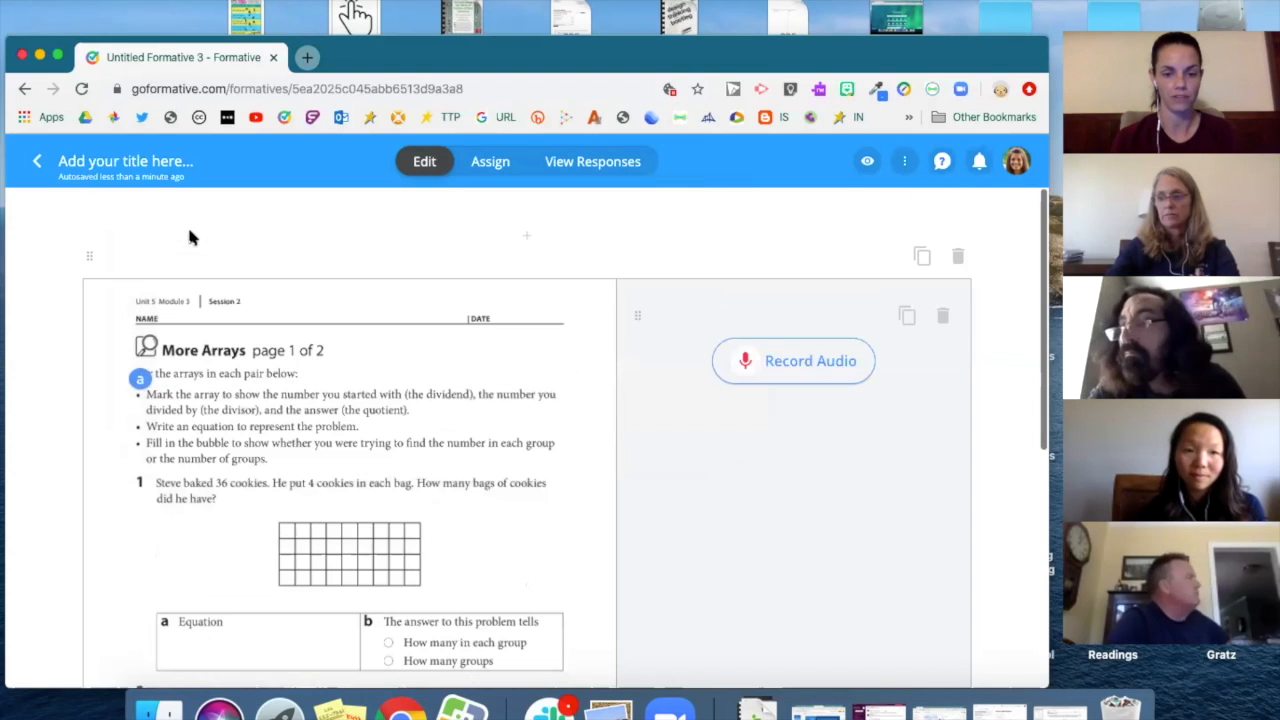
{"action": "left_click", "coordinate": [820, 364]}
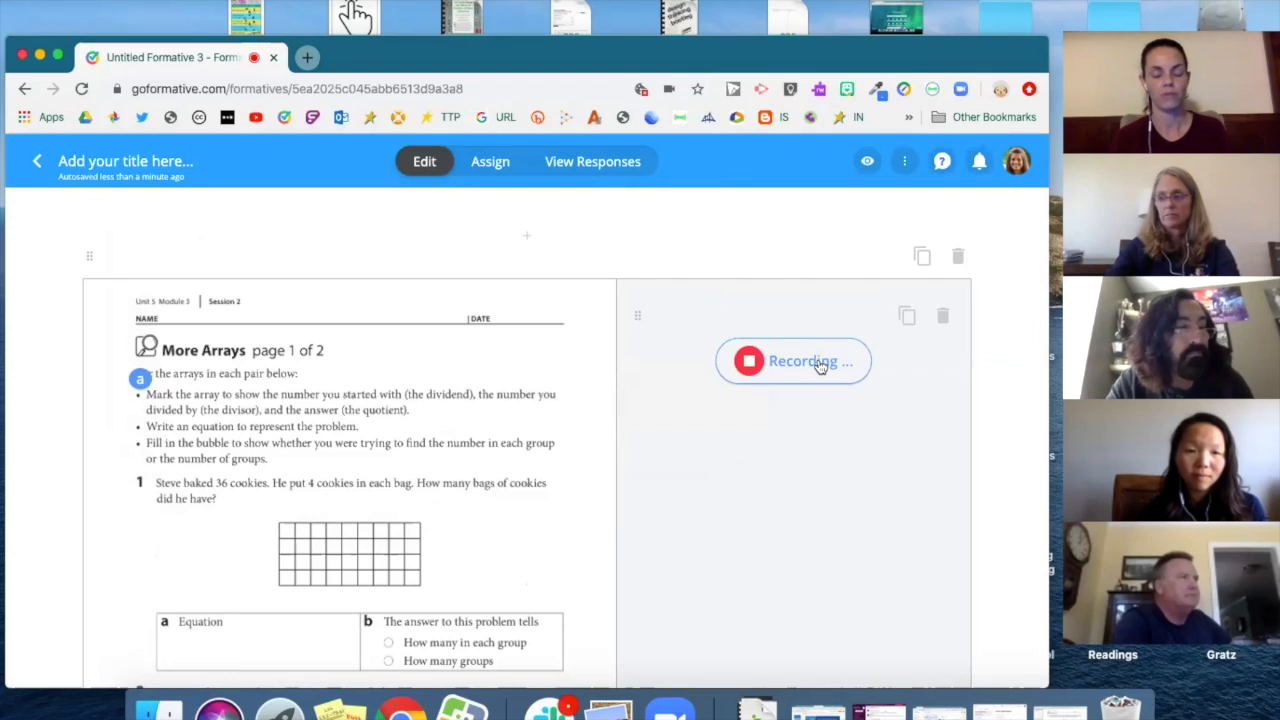
{"action": "left_click", "coordinate": [820, 363]}
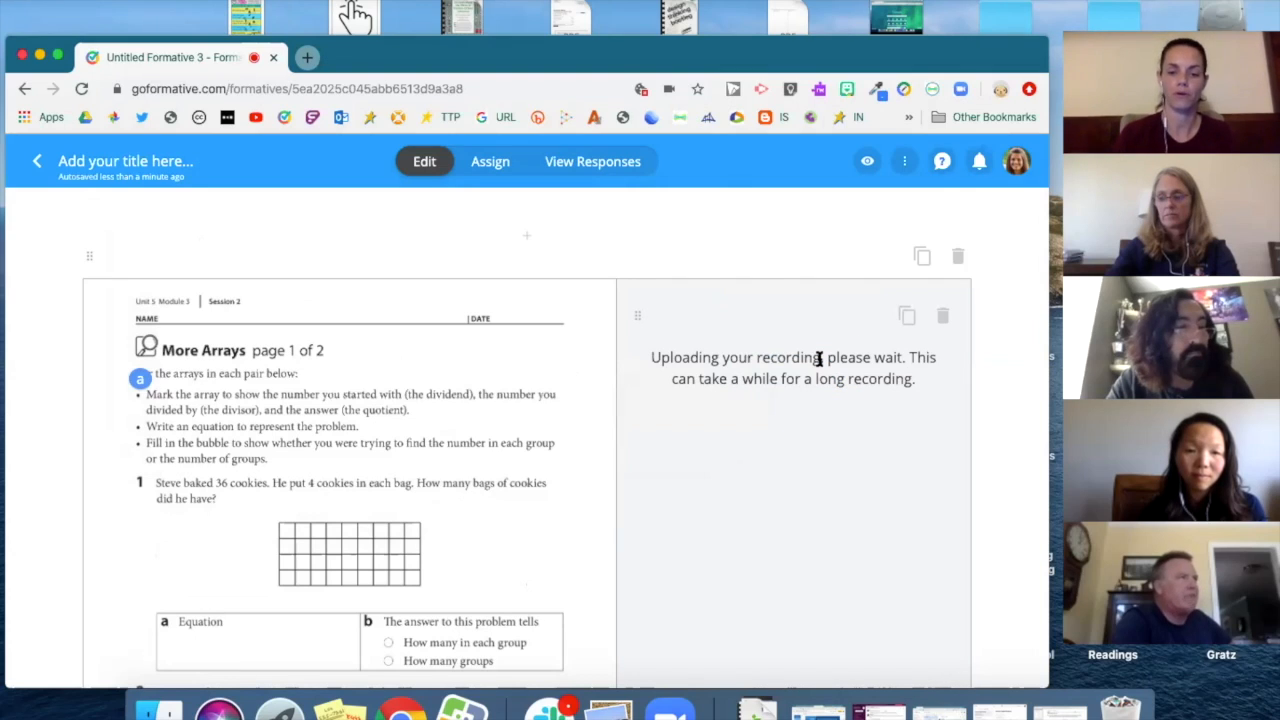
Add a Show Your Work question at worksheet problem 1 with the text "Please model the problem using the array."
{"action": "scroll", "coordinate": [820, 360], "scroll_direction": "down", "scroll_amount": 3}
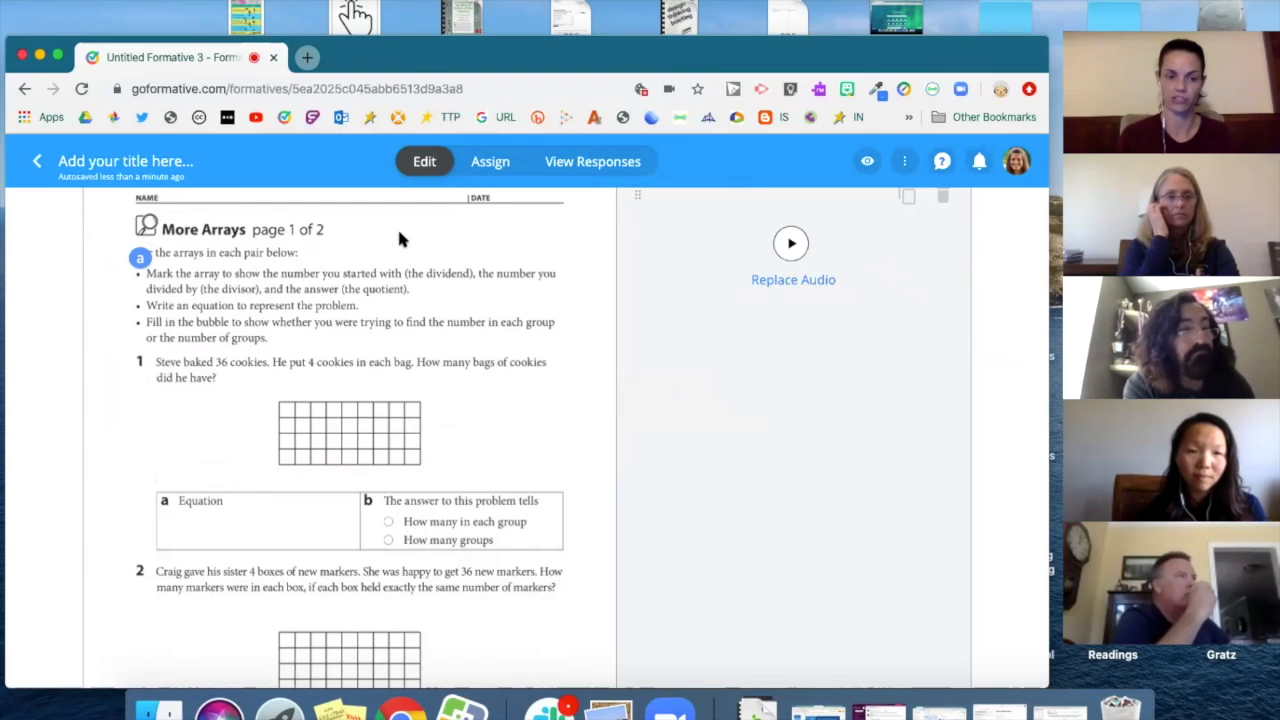
{"action": "scroll", "coordinate": [308, 405], "scroll_direction": "down", "scroll_amount": 2}
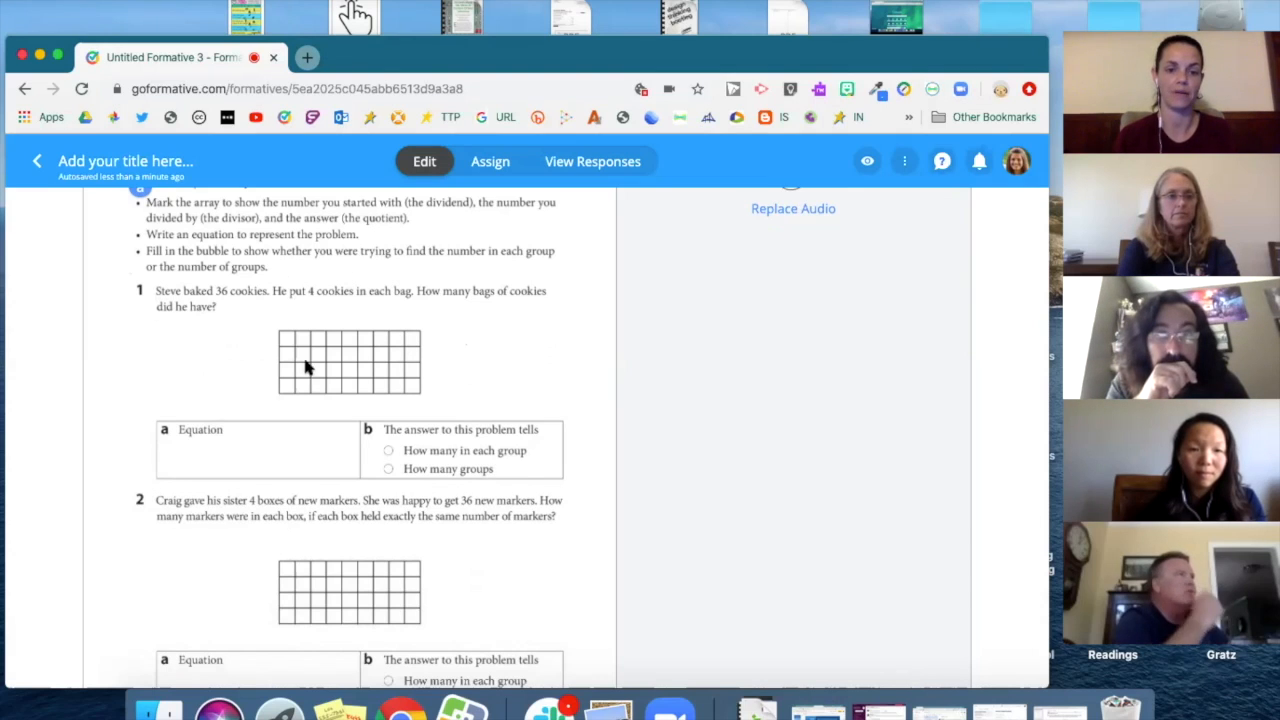
{"action": "left_click", "coordinate": [154, 298]}
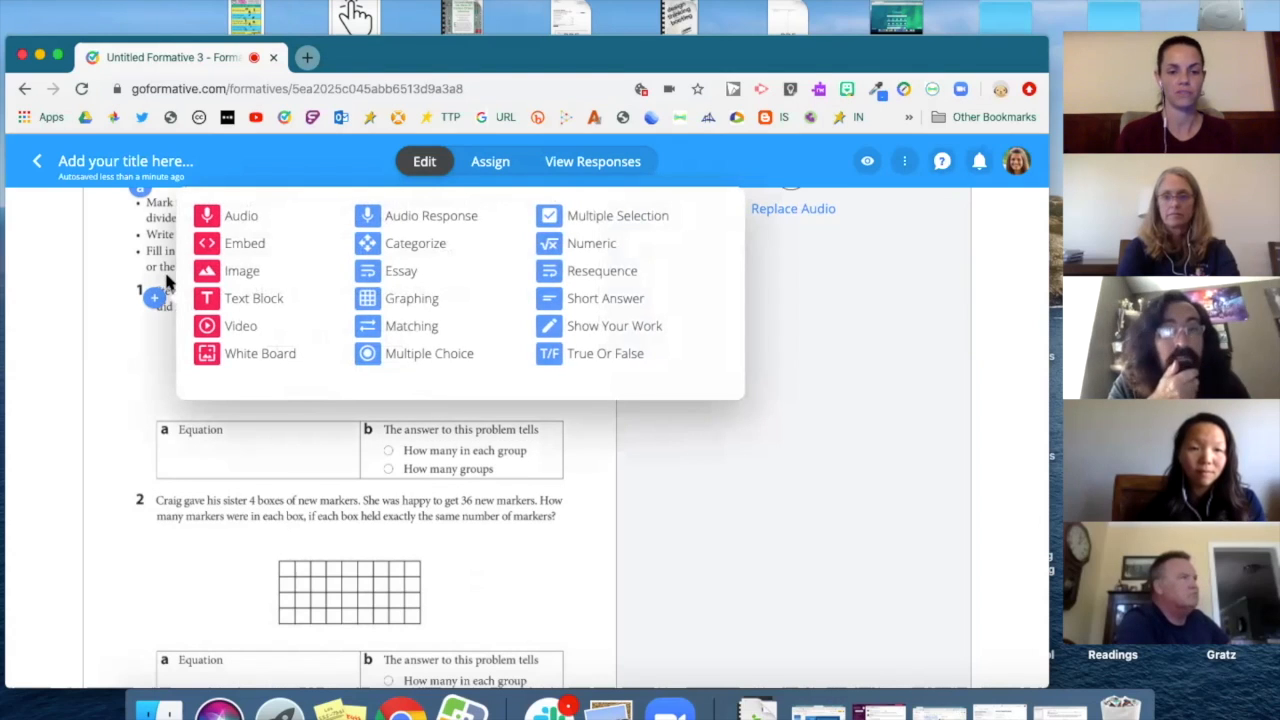
{"action": "left_click", "coordinate": [553, 330]}
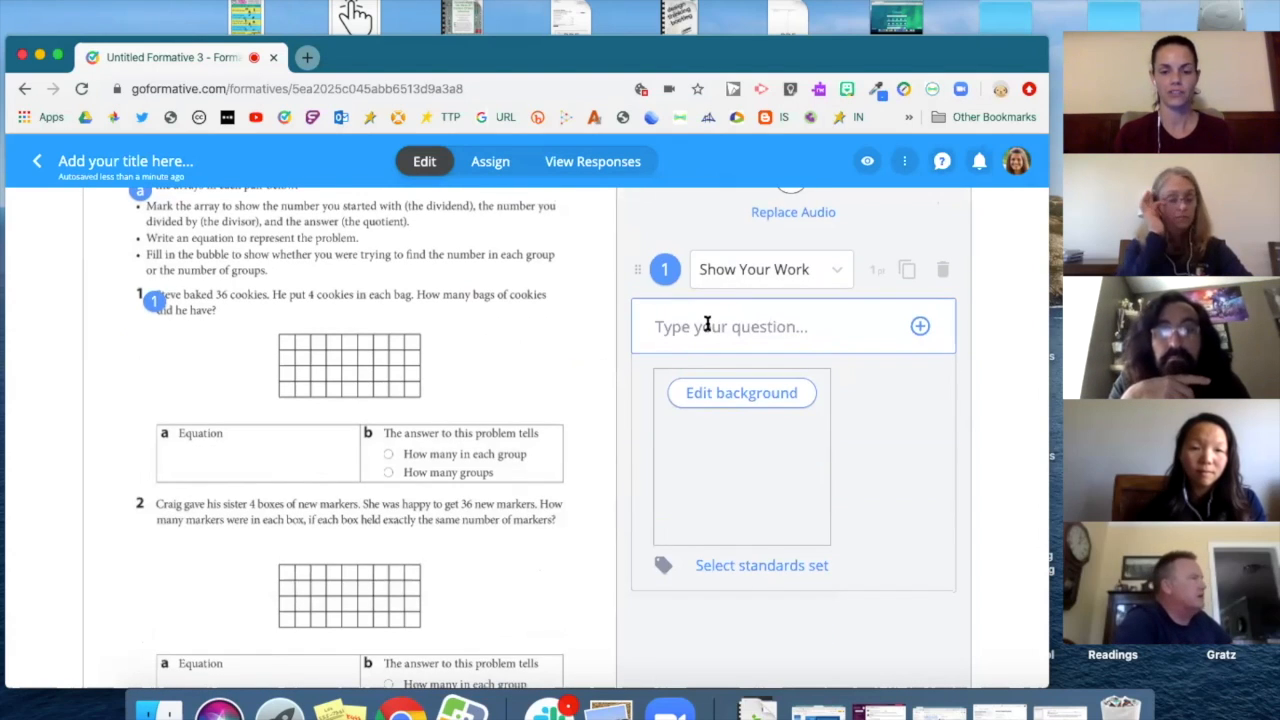
{"action": "left_click", "coordinate": [725, 332]}
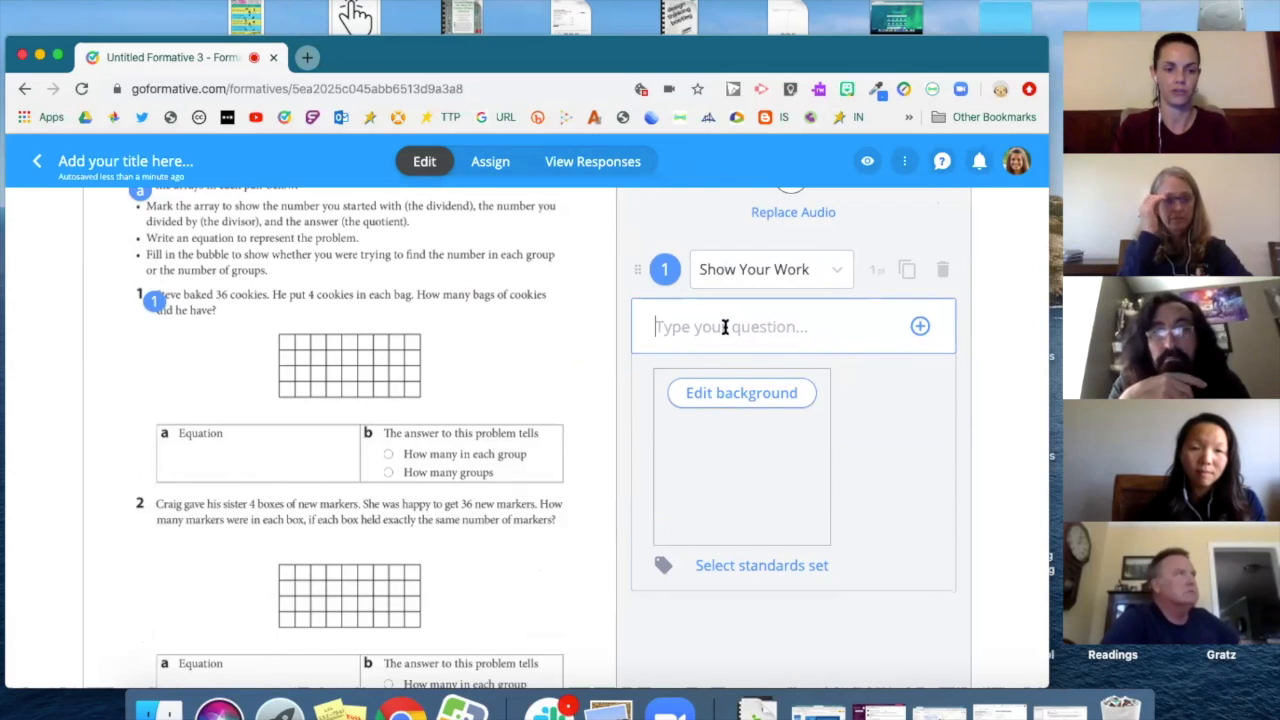
{"action": "type", "text": "Please"}
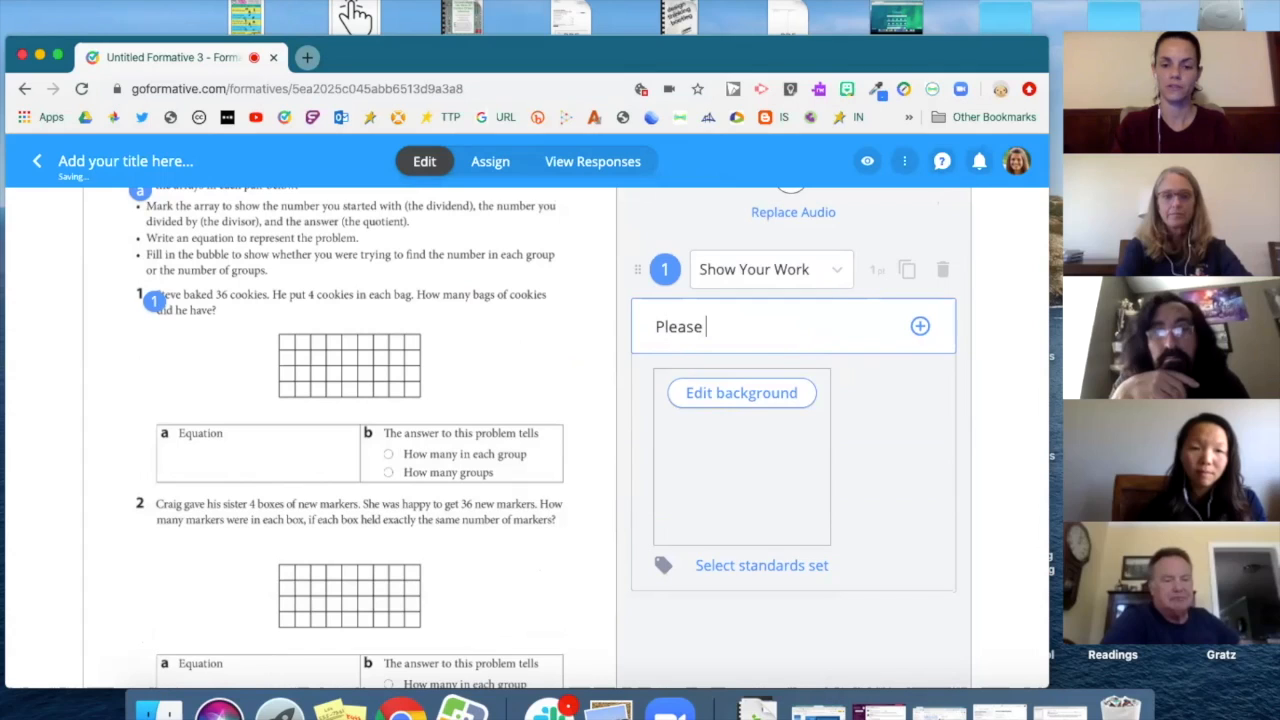
{"action": "type", "text": " model the problem"}
{"action": "type", "text": "using the array."}
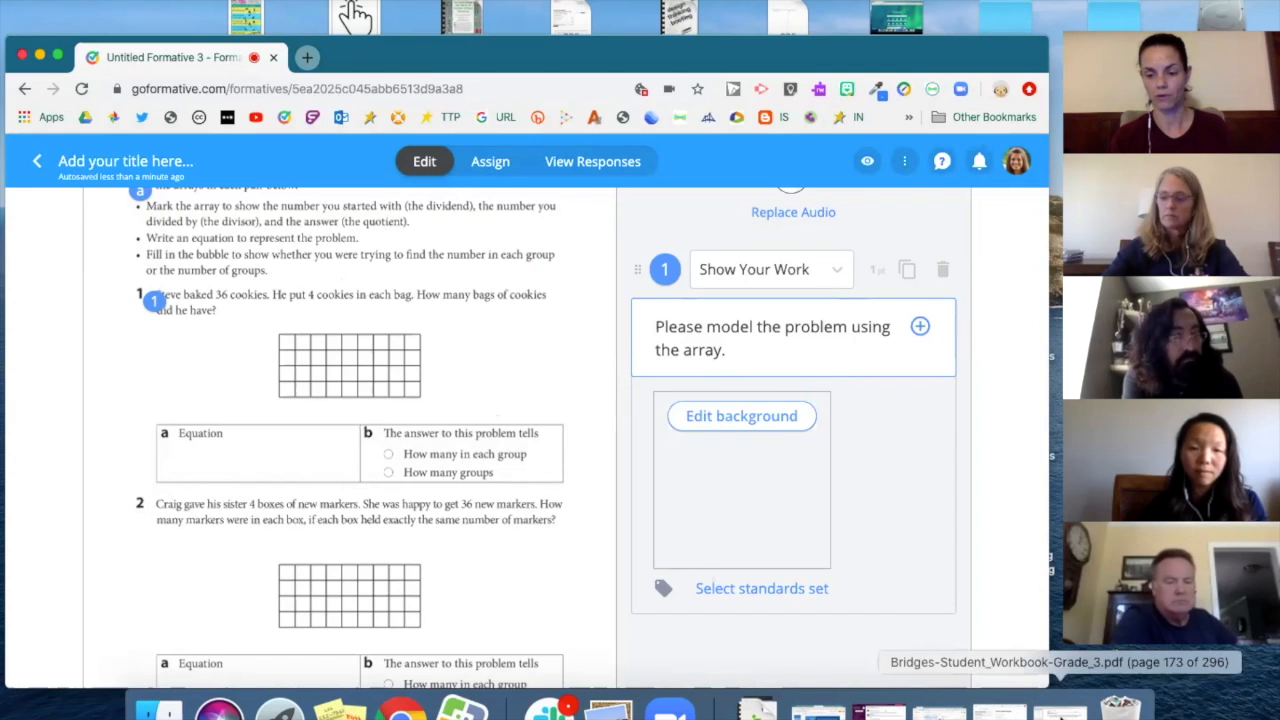
Switch to the Bridges-Student_Workbook-Grade_3 PDF, capture a screenshot of problem 1's array, and minimize the workbook window
{"action": "left_click", "coordinate": [1062, 712]}
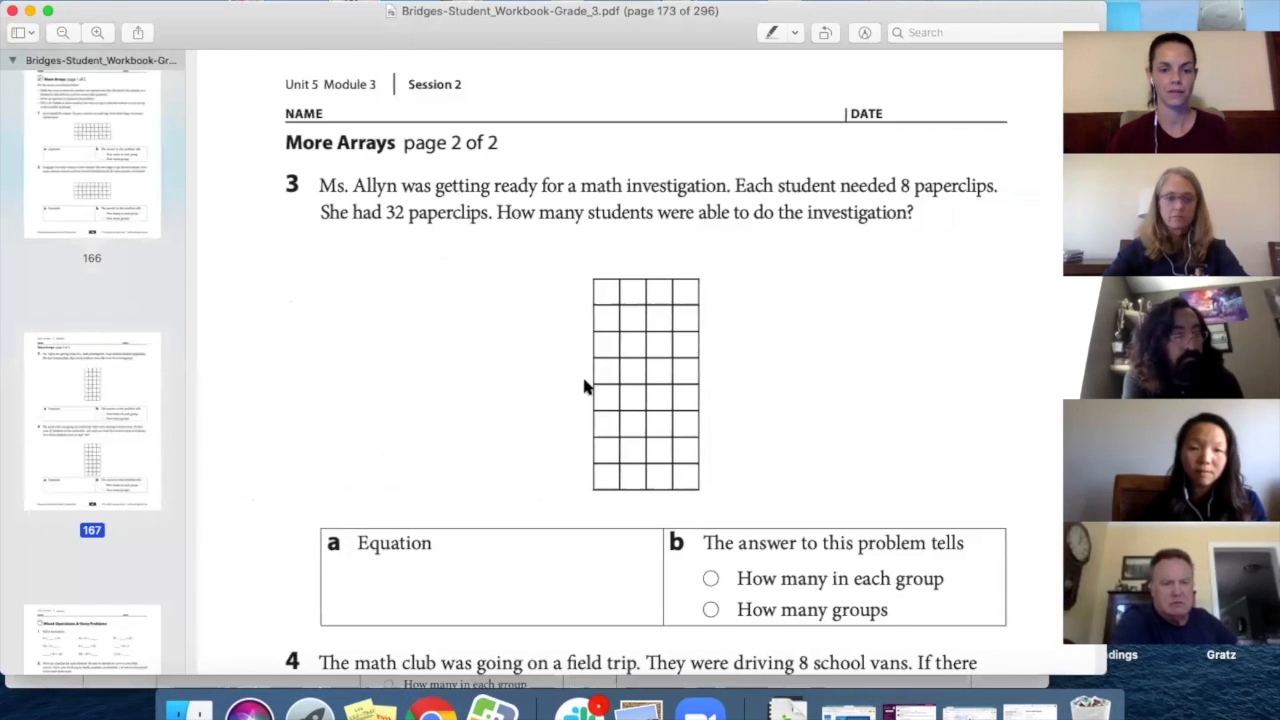
{"action": "scroll", "coordinate": [400, 390], "scroll_direction": "up", "scroll_amount": 10}
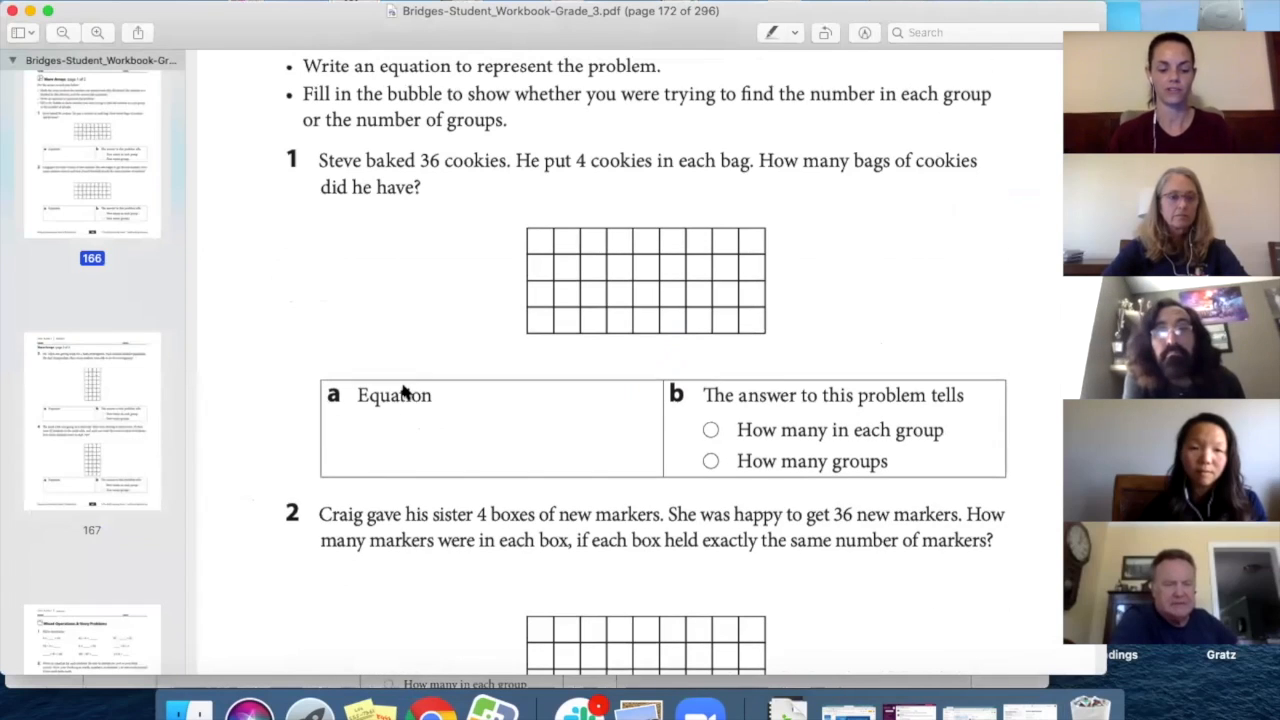
{"action": "left_click_drag", "start_coordinate": [510, 216], "coordinate": [798, 350]}
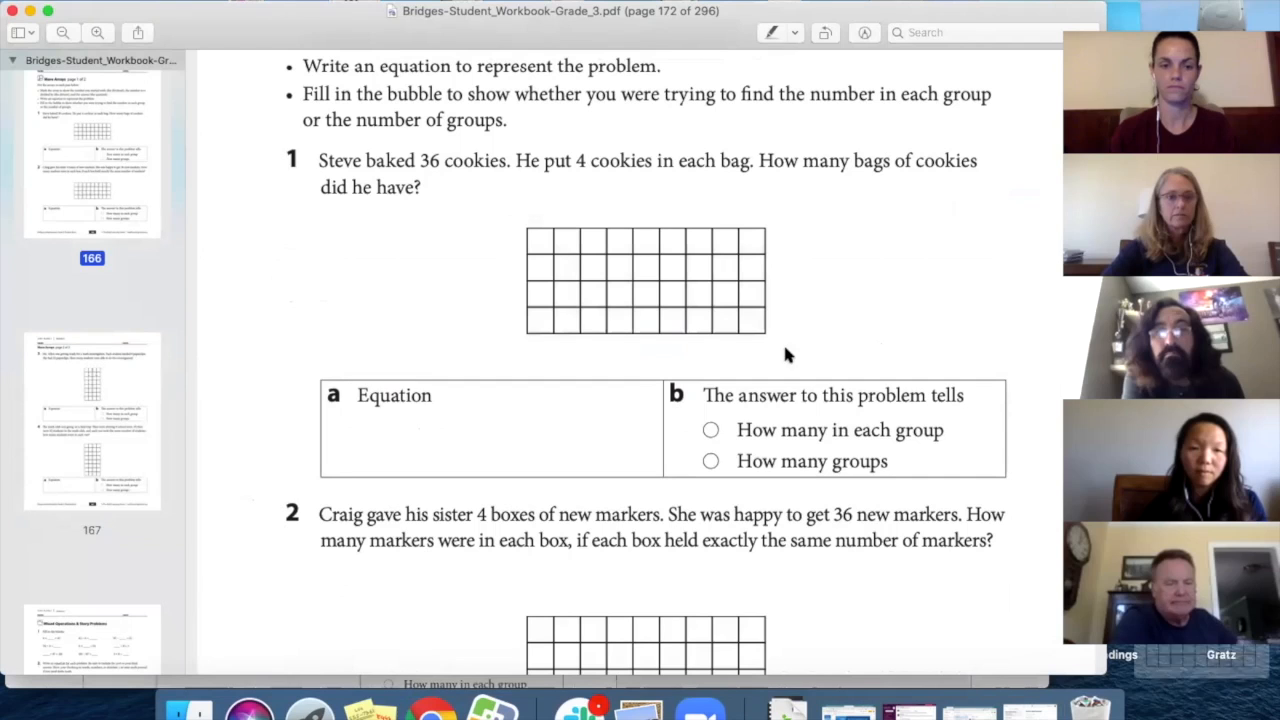
{"action": "left_click", "coordinate": [30, 11]}
Edit the Show Your Work question's background and insert the array screenshot, Screen Shot 2020-04-23 at 2.08.44 PM, from the Desktop
{"action": "left_click", "coordinate": [755, 420]}
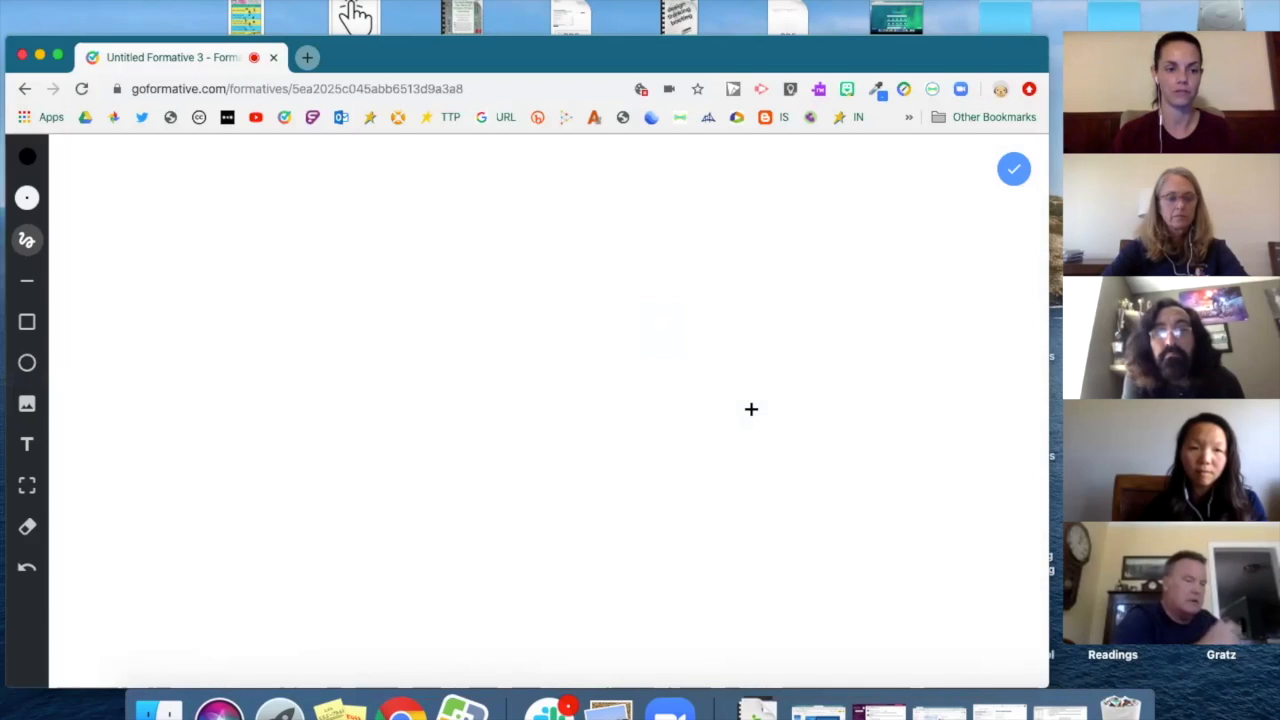
{"action": "left_click", "coordinate": [28, 408]}
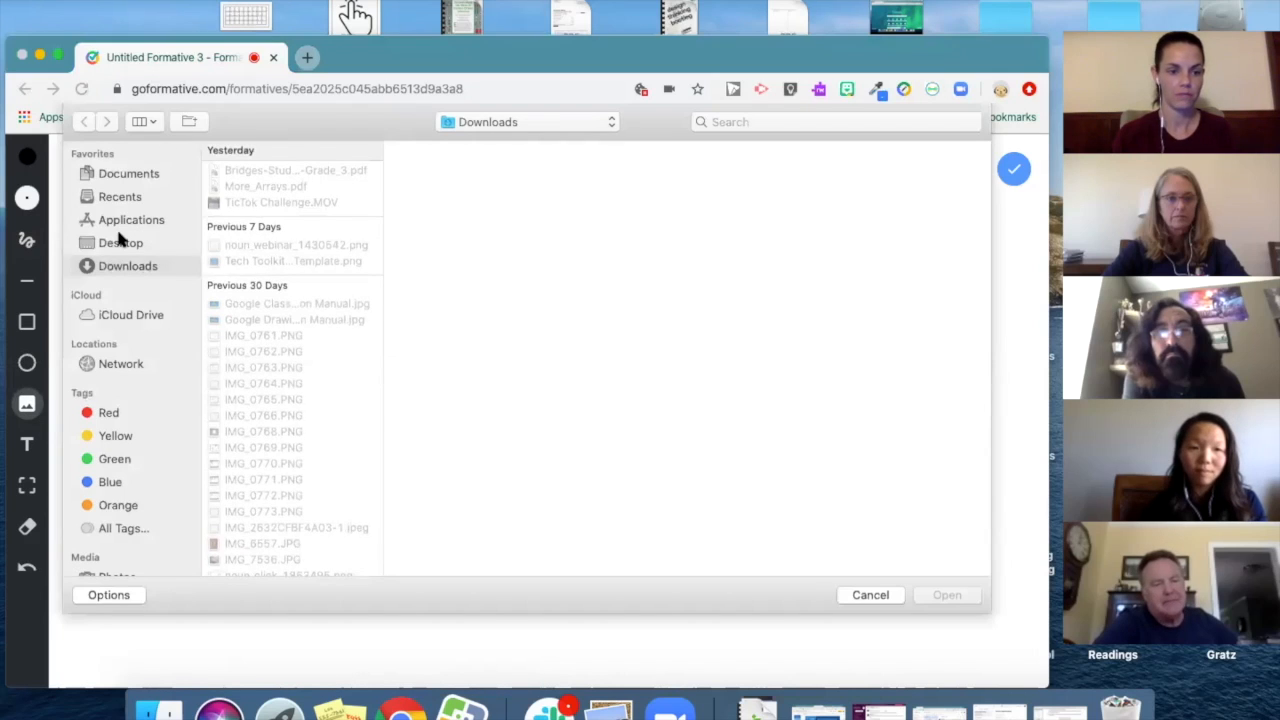
{"action": "left_click", "coordinate": [118, 240]}
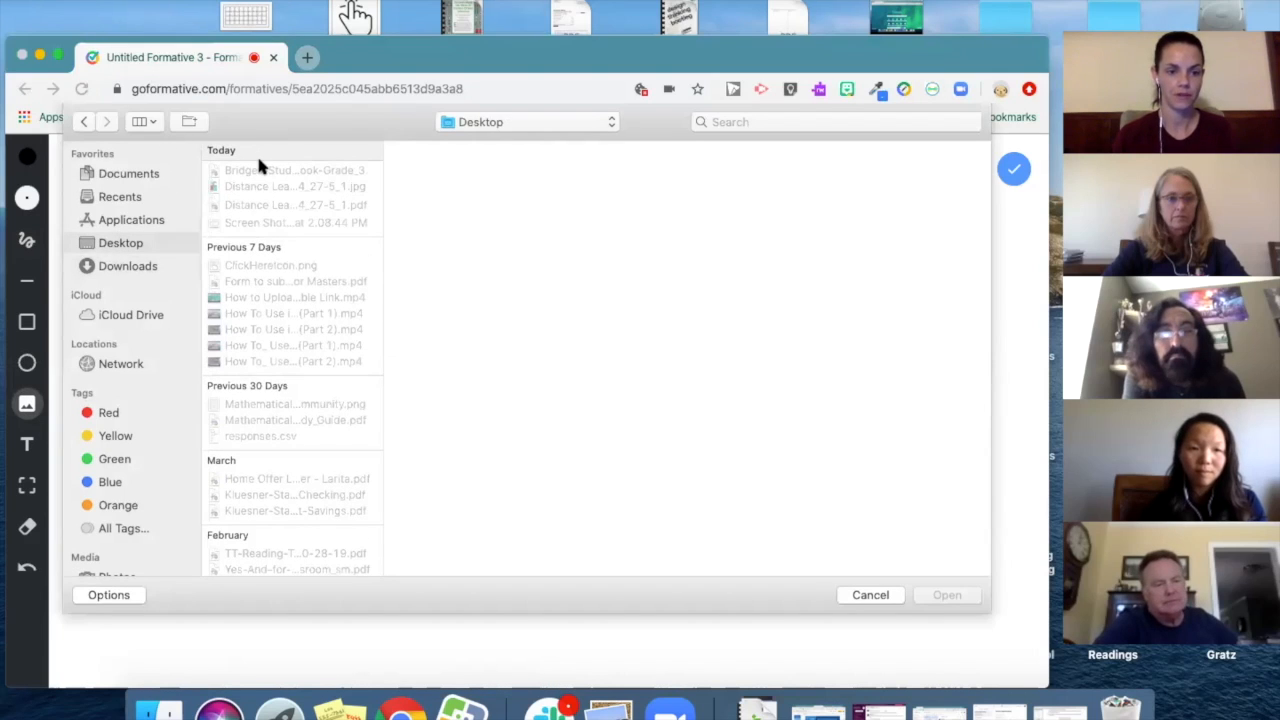
{"action": "left_click", "coordinate": [263, 223]}
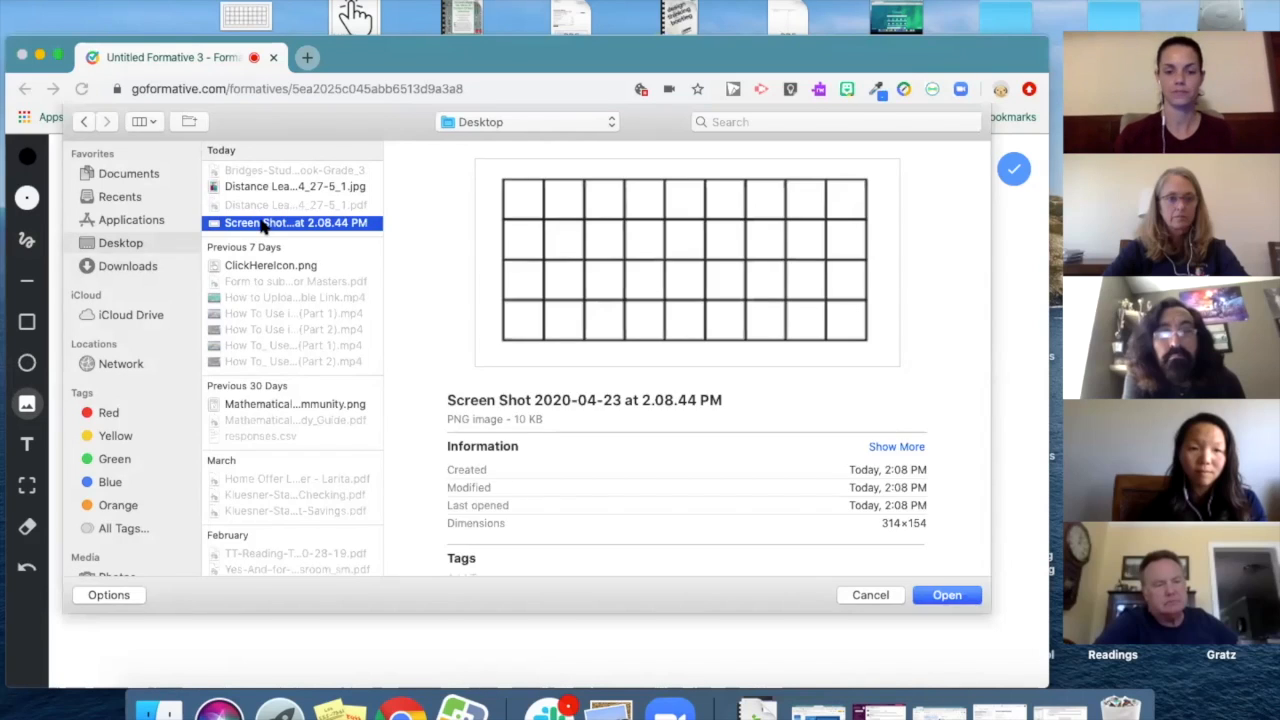
{"action": "double_click", "coordinate": [263, 223]}
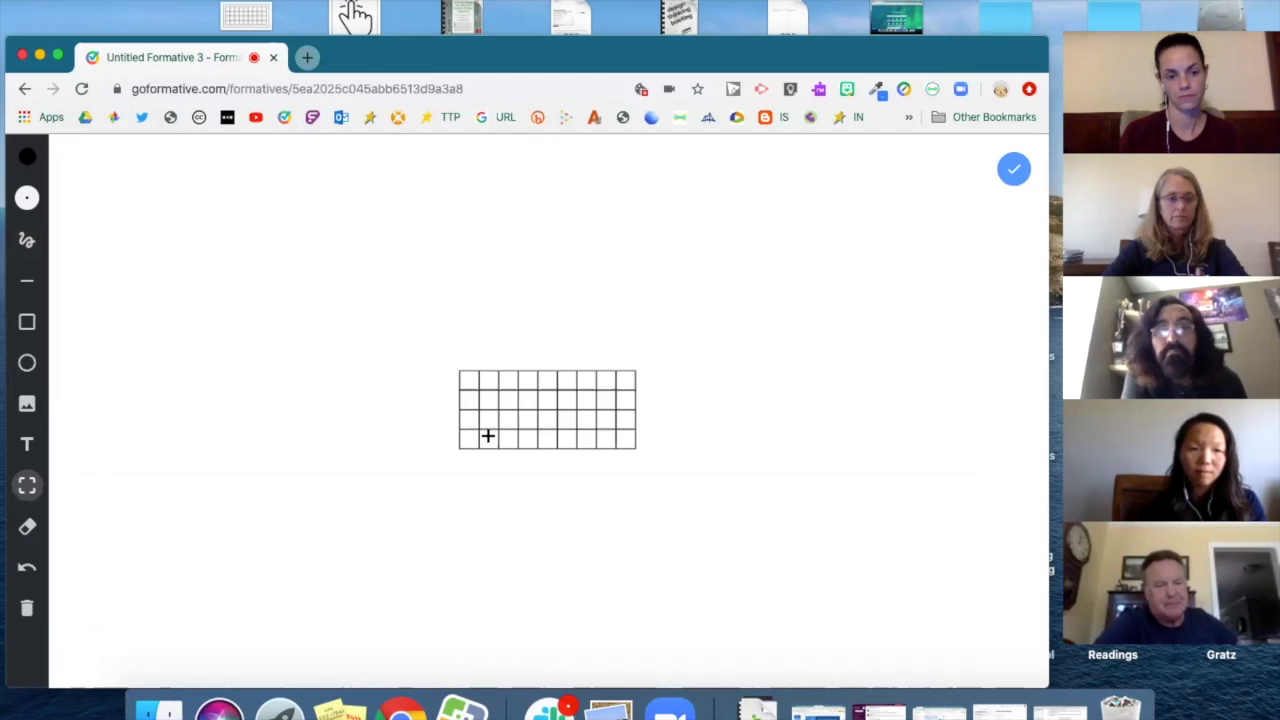
Enlarge the array image to fill most of the canvas, save the background, and set the question's value to 2 points
{"action": "left_click", "coordinate": [452, 363]}
{"action": "left_click_drag", "start_coordinate": [440, 356], "coordinate": [260, 223]}
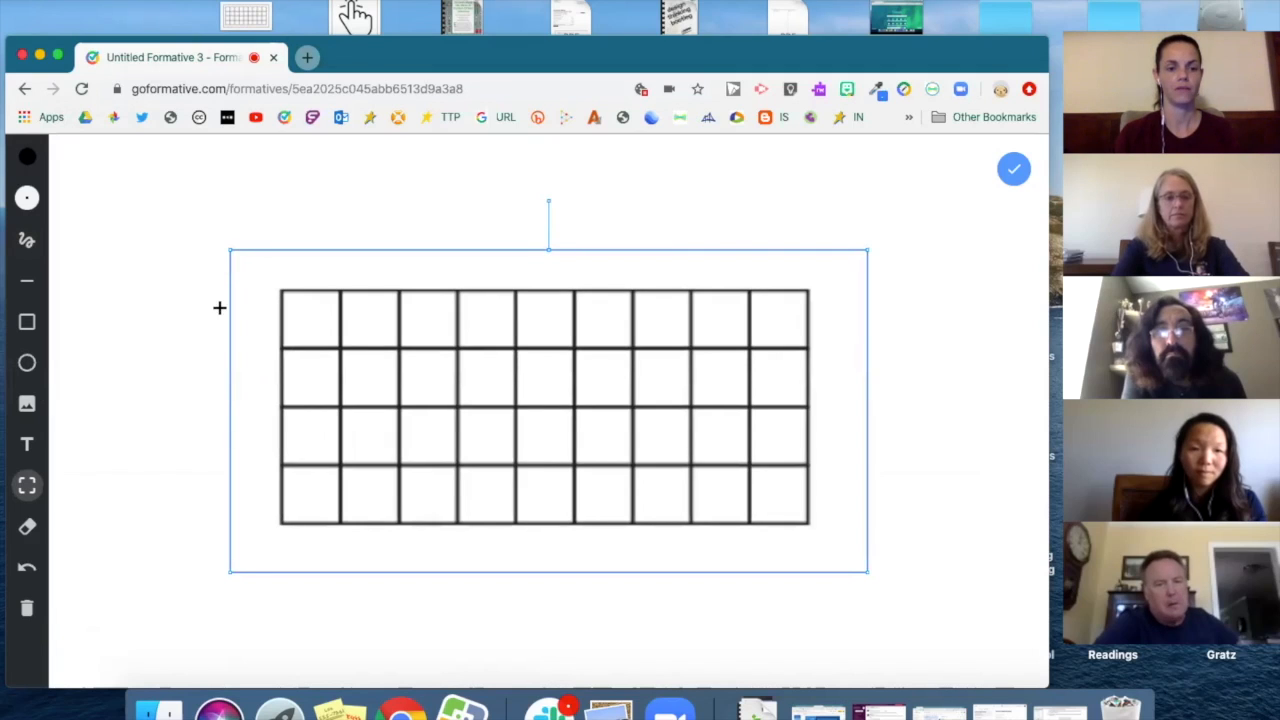
{"action": "left_click", "coordinate": [140, 294]}
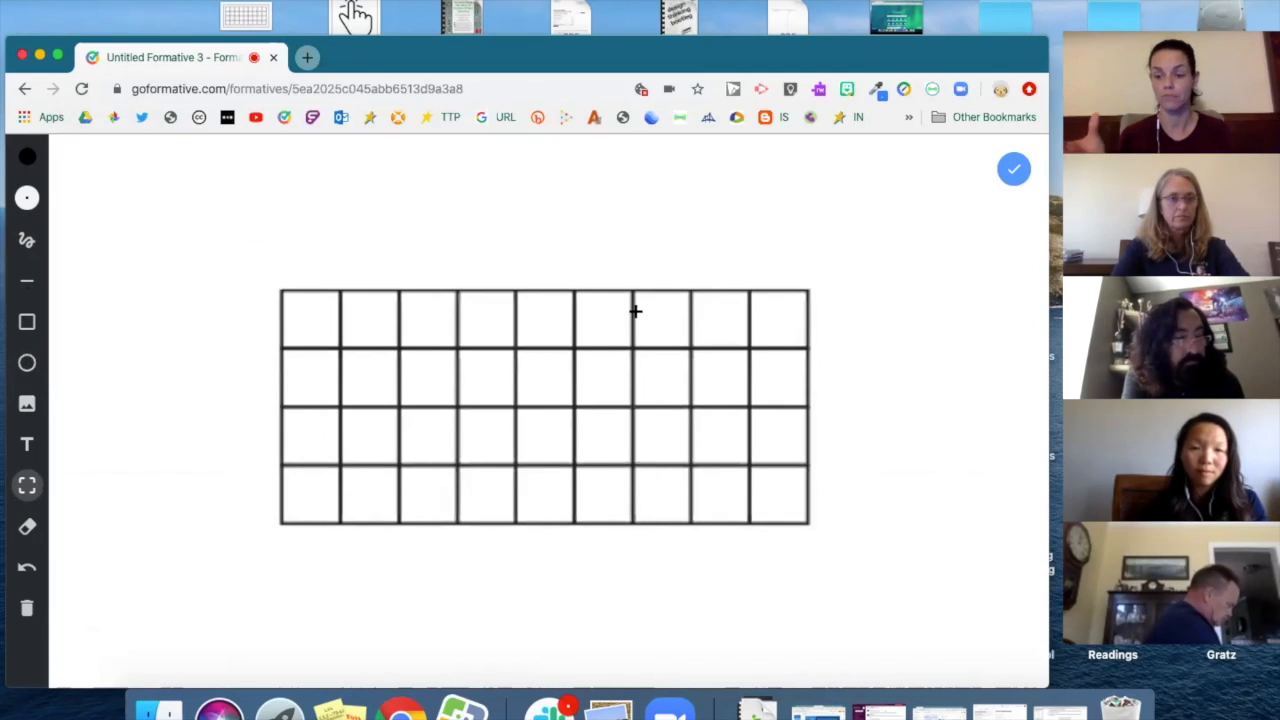
{"action": "left_click", "coordinate": [1014, 169]}
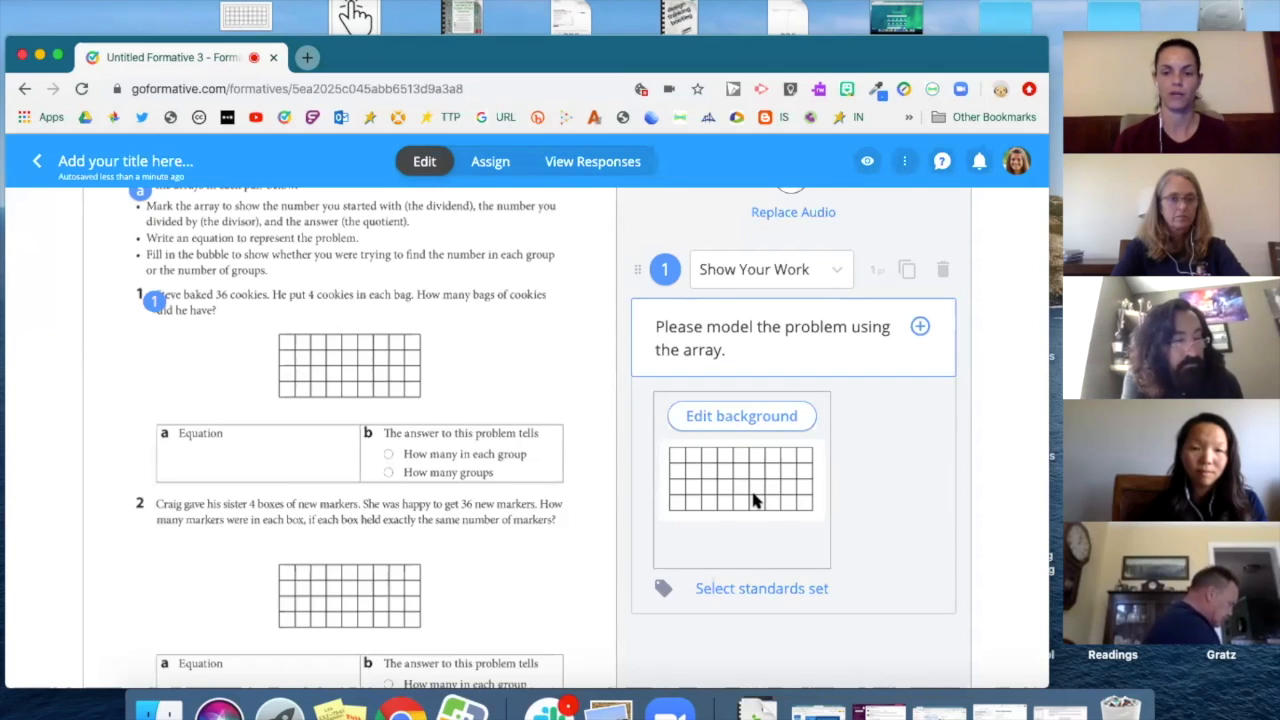
{"action": "type", "text": "2"}
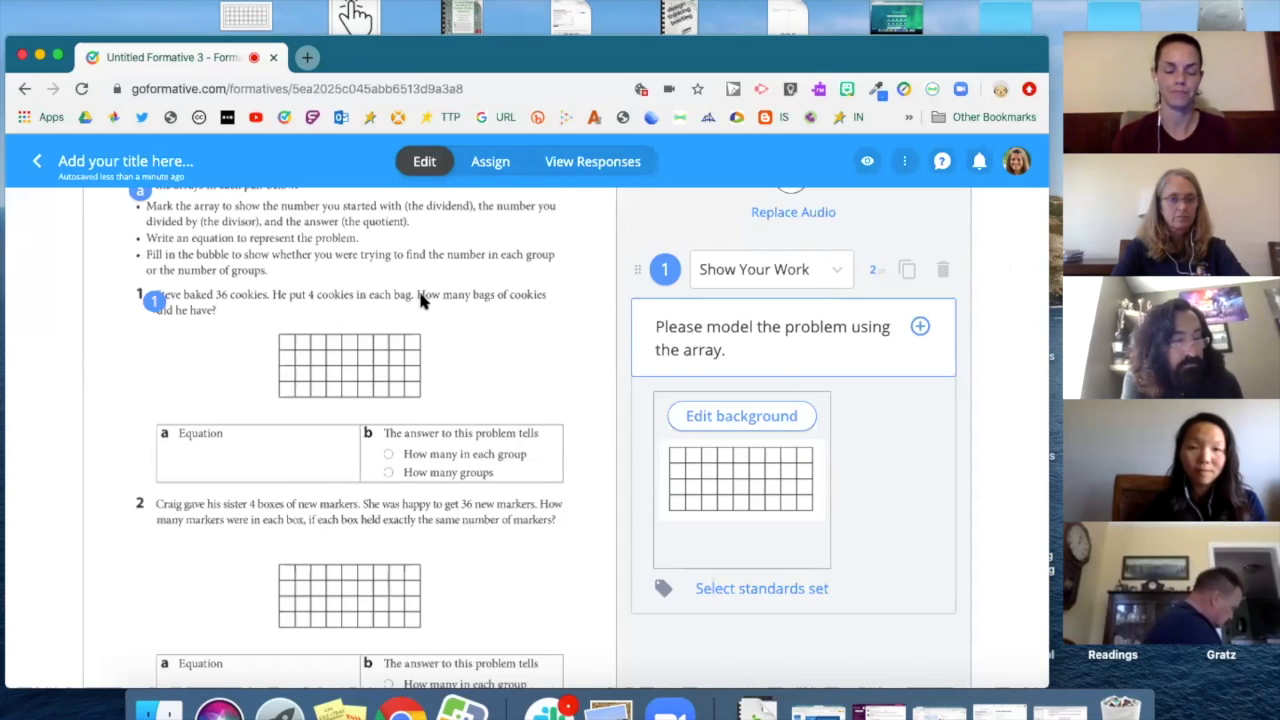
{"action": "scroll", "coordinate": [418, 290], "scroll_direction": "down", "scroll_amount": 5}
{"action": "scroll", "coordinate": [393, 270], "scroll_direction": "left", "scroll_amount": 2}
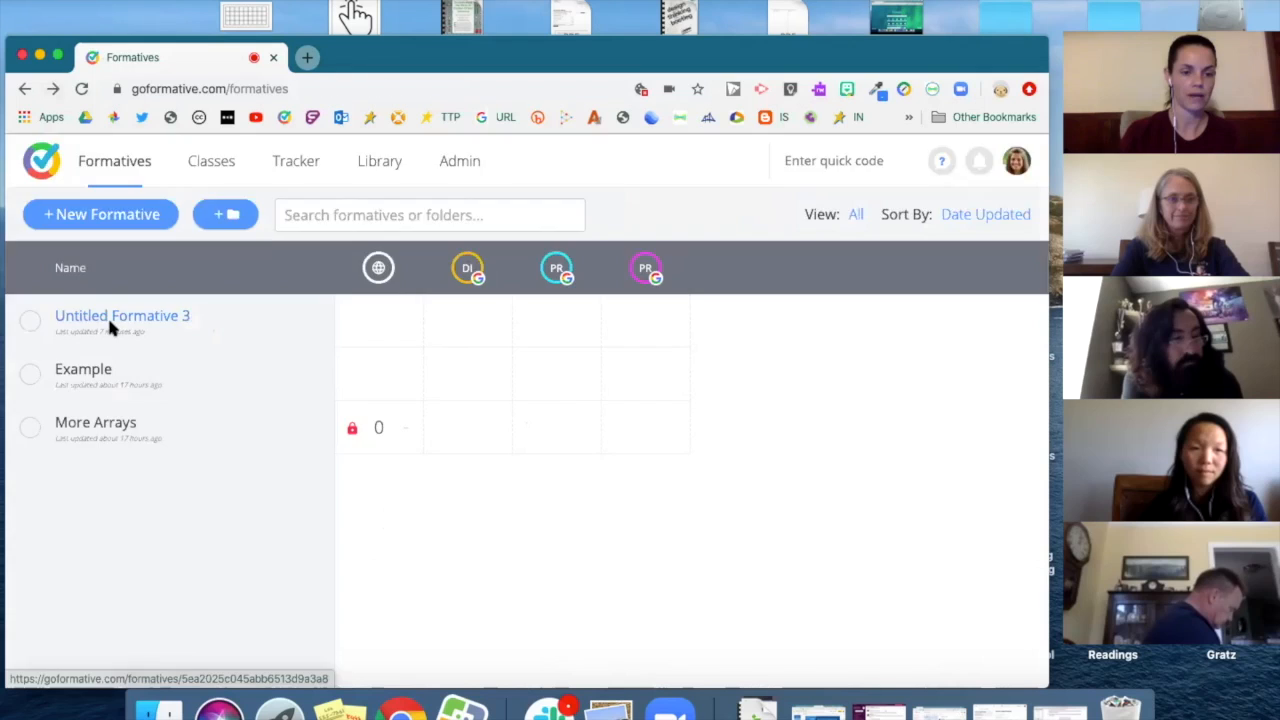
{"action": "left_click", "coordinate": [110, 318]}
Add a Numeric question at problem 1's Equation box with the text "Write an equation that represents the problem."
{"action": "scroll", "coordinate": [485, 427], "scroll_direction": "down", "scroll_amount": 6}
{"action": "scroll", "coordinate": [283, 331], "scroll_direction": "up", "scroll_amount": 4}
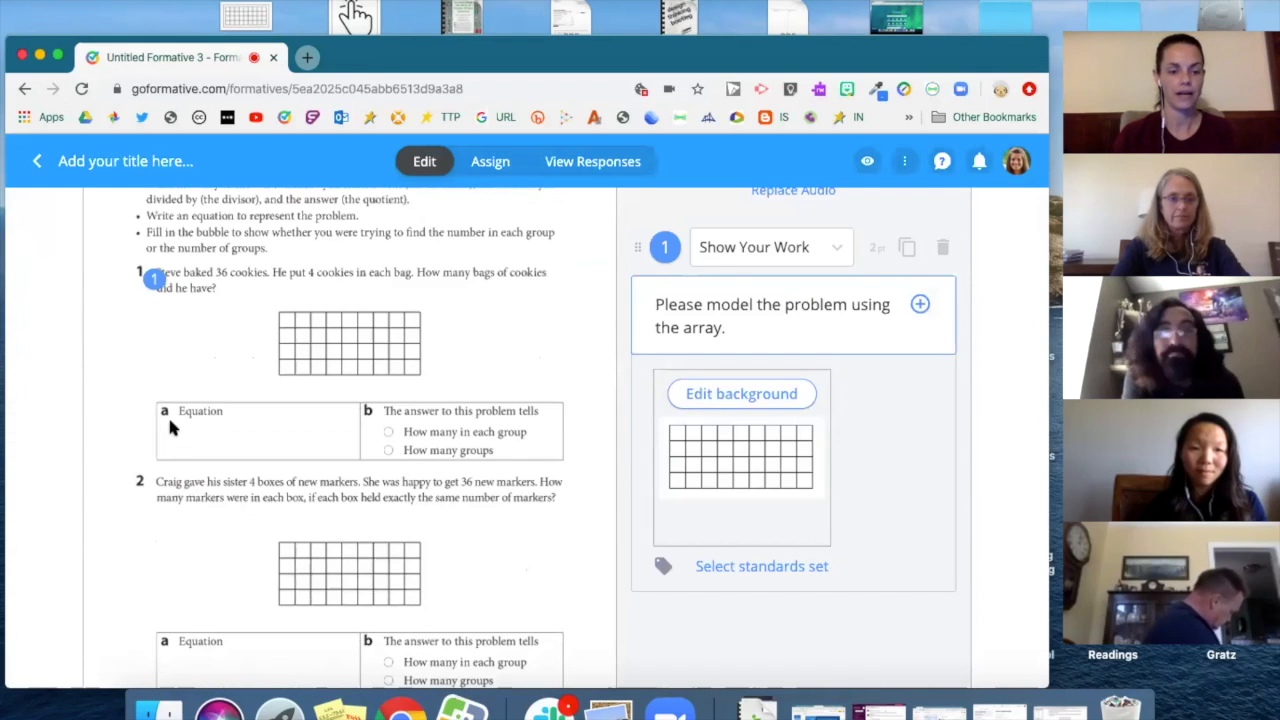
{"action": "left_click", "coordinate": [167, 445]}
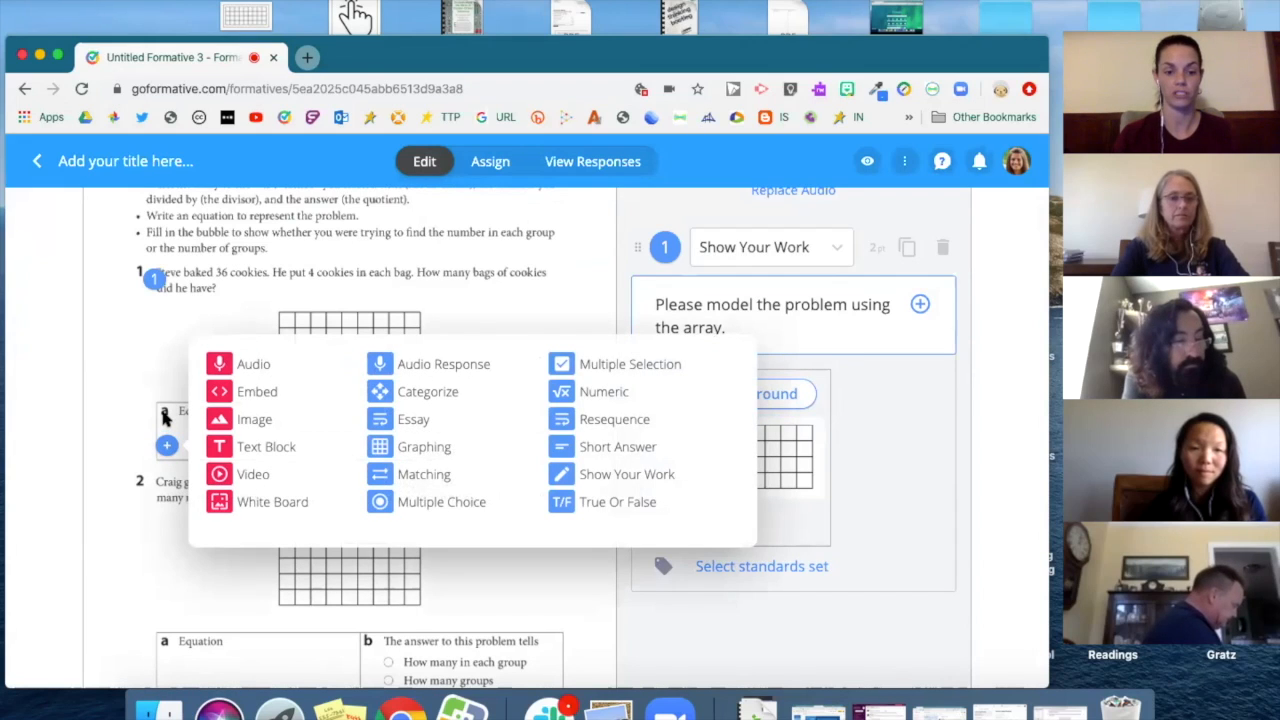
{"action": "left_click", "coordinate": [563, 394]}
{"action": "left_click", "coordinate": [742, 484]}
{"action": "type", "text": "Pleas"}
{"action": "key", "text": "BackSpace"}
{"action": "key", "text": "BackSpace"}
{"action": "key", "text": "BackSpace"}
{"action": "type", "text": "Write an equation that represe"}
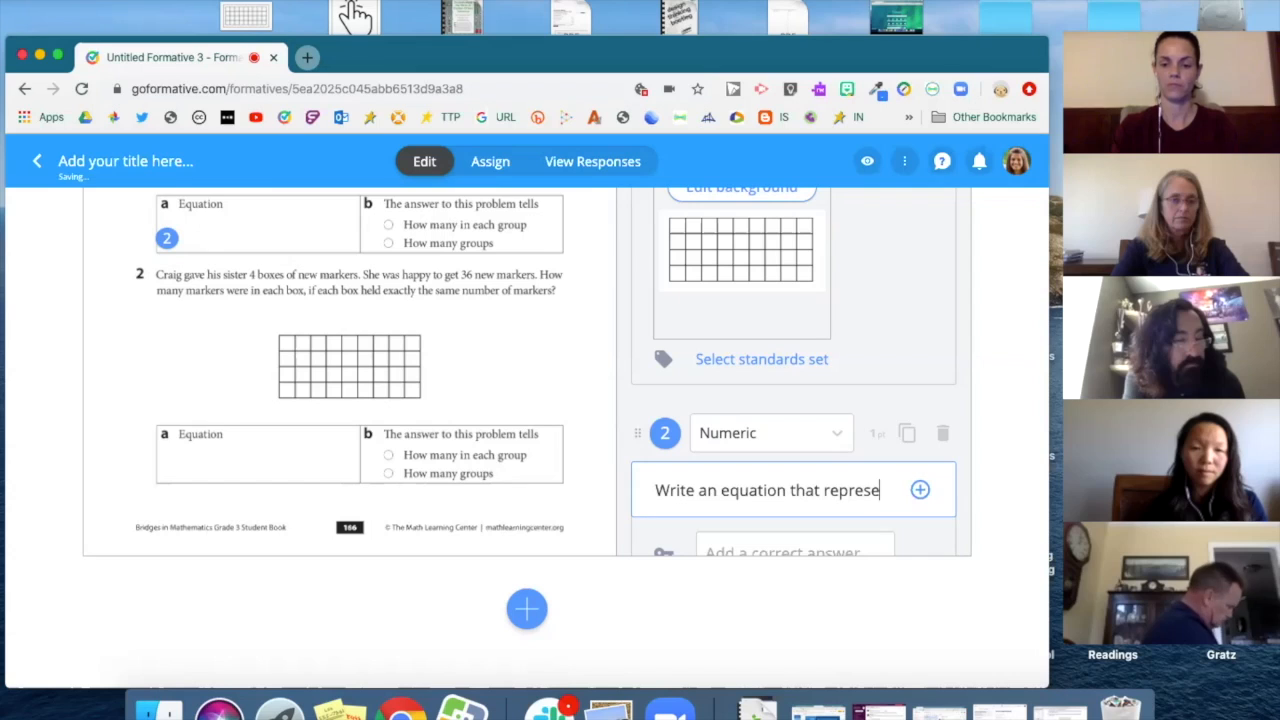
{"action": "type", "text": "nts the problem."}
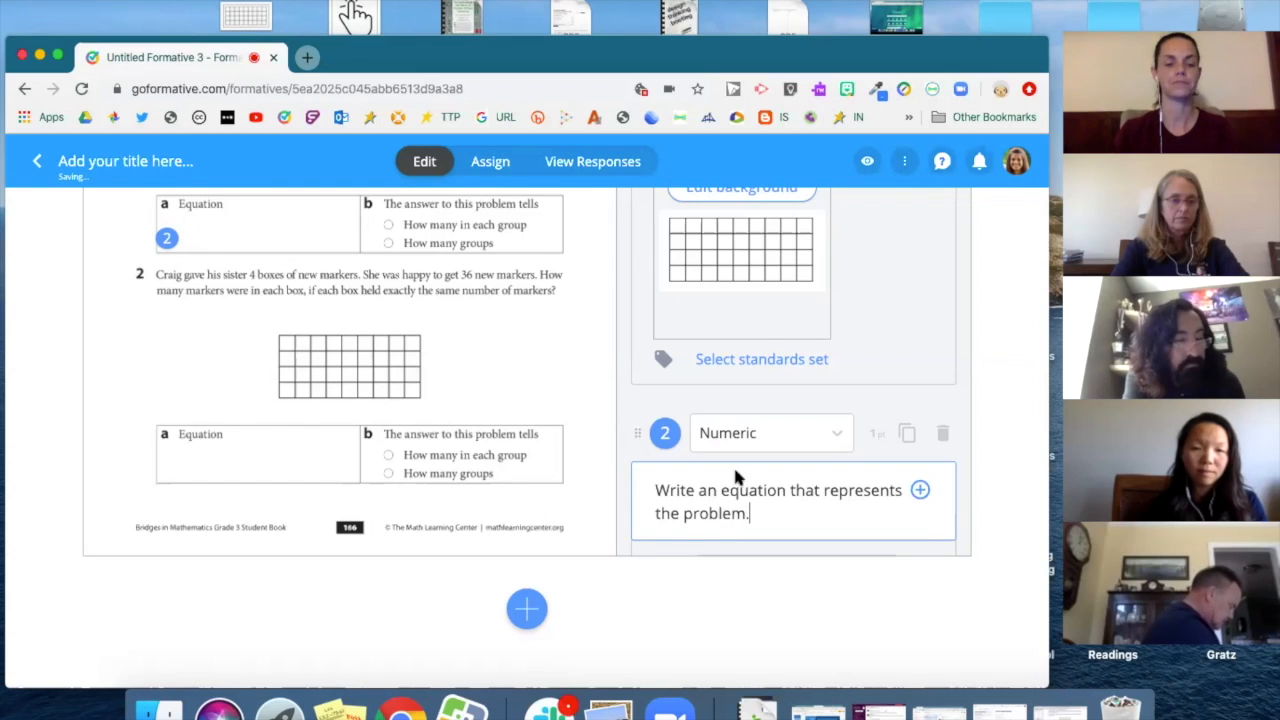
Enter 36 ÷ 4 = 9 as the Numeric question's correct answer and allow partial match
{"action": "scroll", "coordinate": [777, 483], "scroll_direction": "down", "scroll_amount": 3}
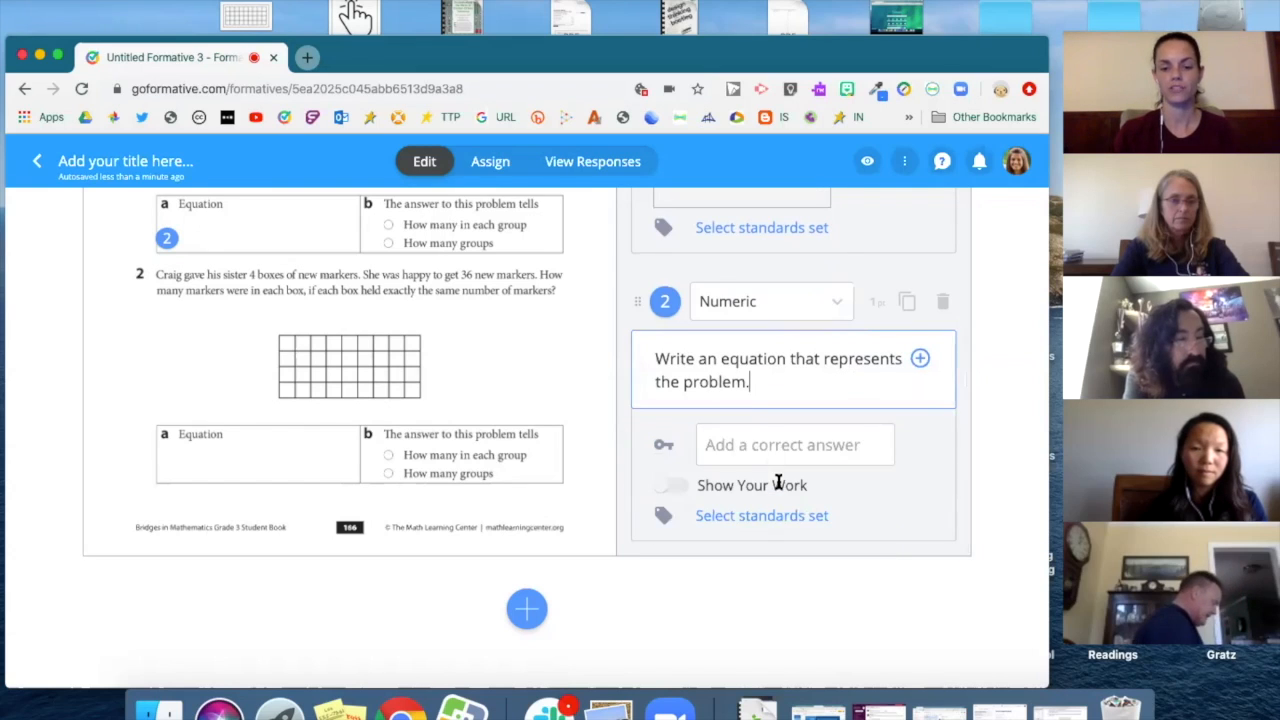
{"action": "scroll", "coordinate": [760, 452], "scroll_direction": "down", "scroll_amount": 1}
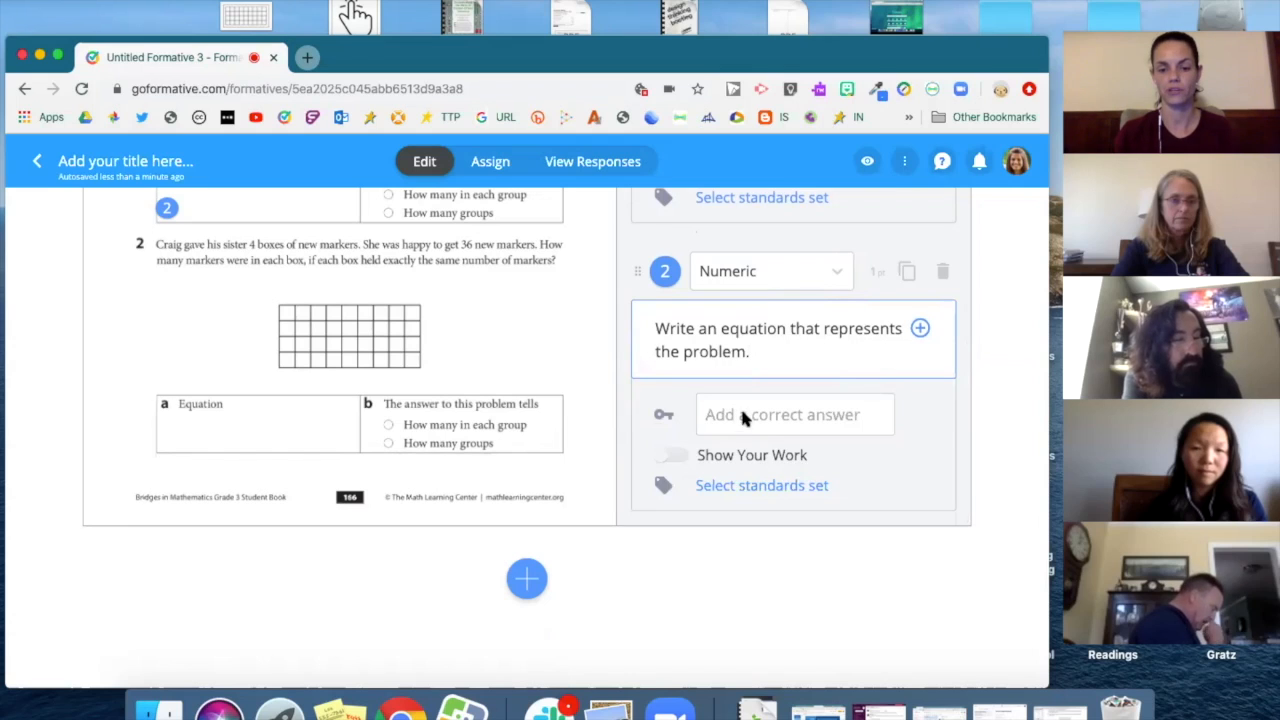
{"action": "left_click", "coordinate": [743, 418]}
{"action": "scroll", "coordinate": [550, 401], "scroll_direction": "down", "scroll_amount": 2}
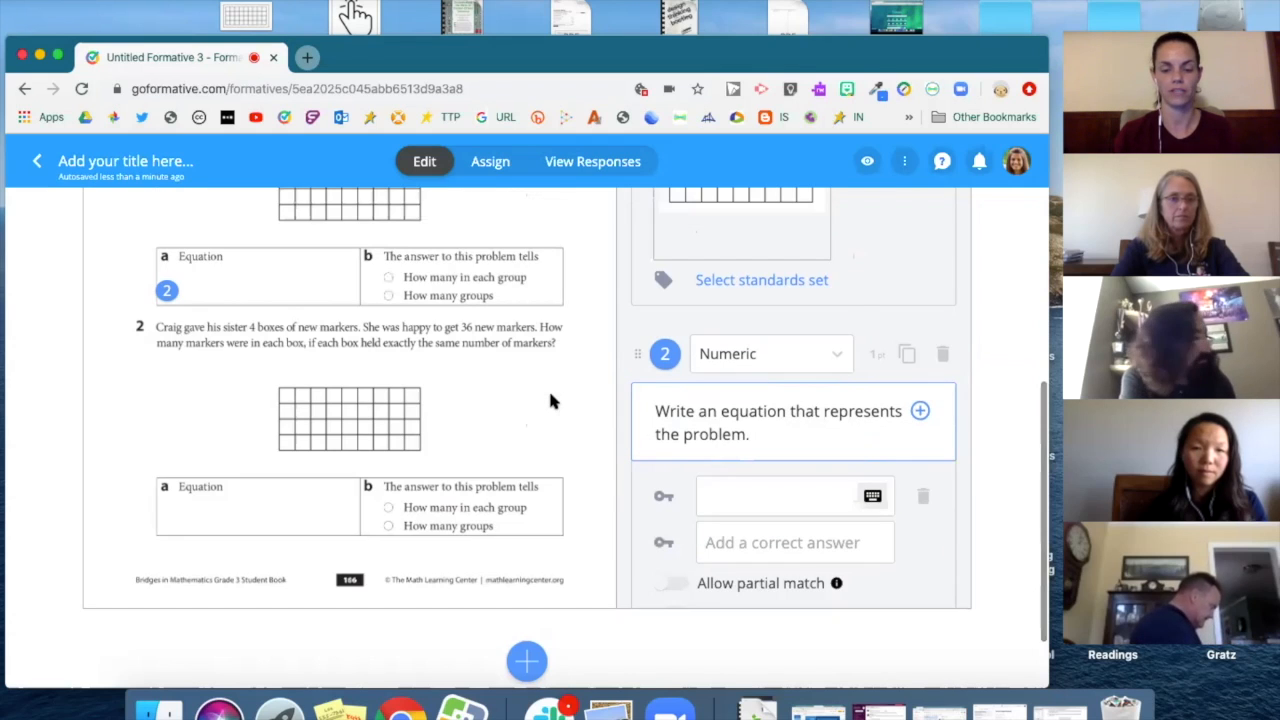
{"action": "scroll", "coordinate": [550, 401], "scroll_direction": "up", "scroll_amount": 3}
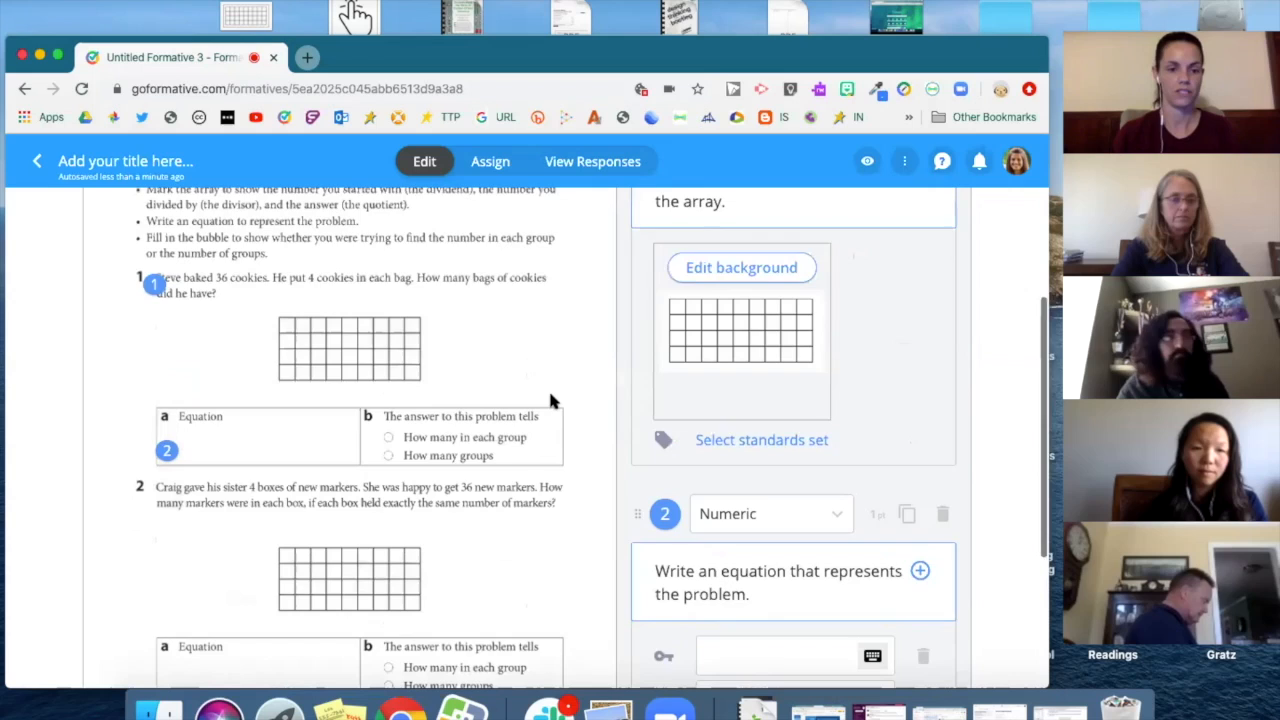
{"action": "scroll", "coordinate": [548, 400], "scroll_direction": "down", "scroll_amount": 3}
{"action": "left_click", "coordinate": [874, 524]}
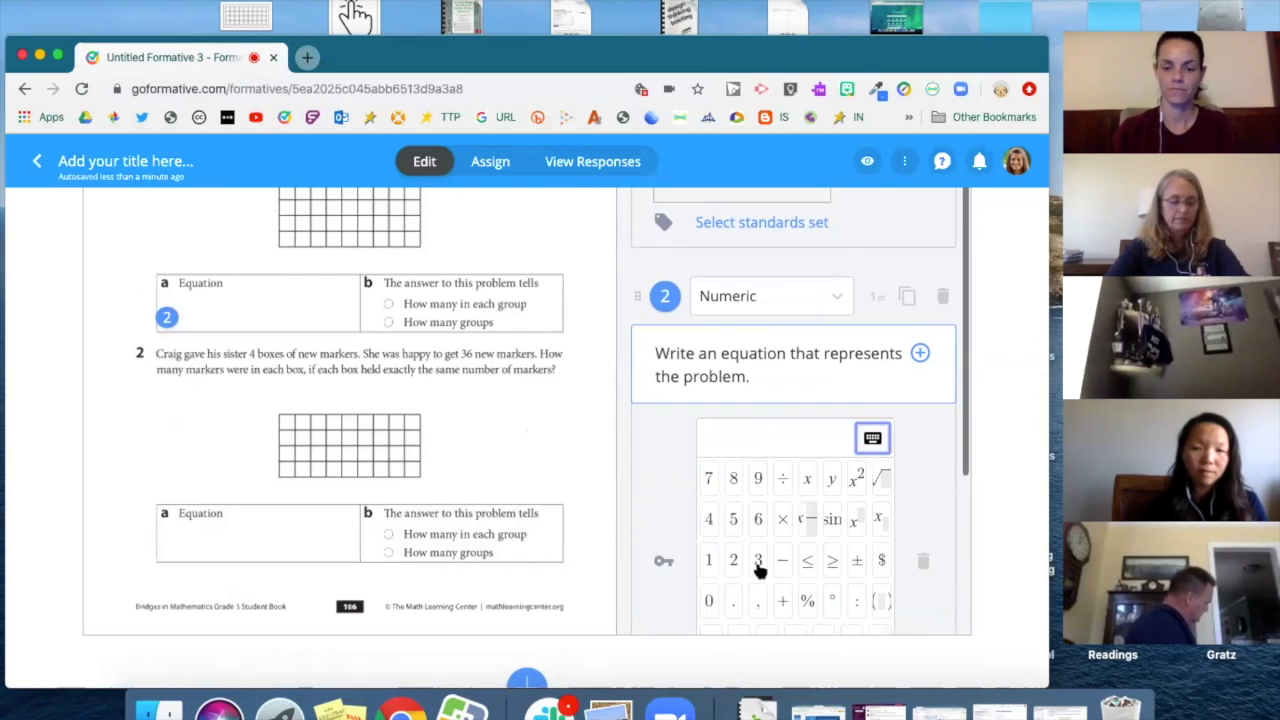
{"action": "left_click", "coordinate": [758, 560]}
{"action": "left_click", "coordinate": [758, 519]}
{"action": "left_click", "coordinate": [785, 479]}
{"action": "left_click", "coordinate": [708, 519]}
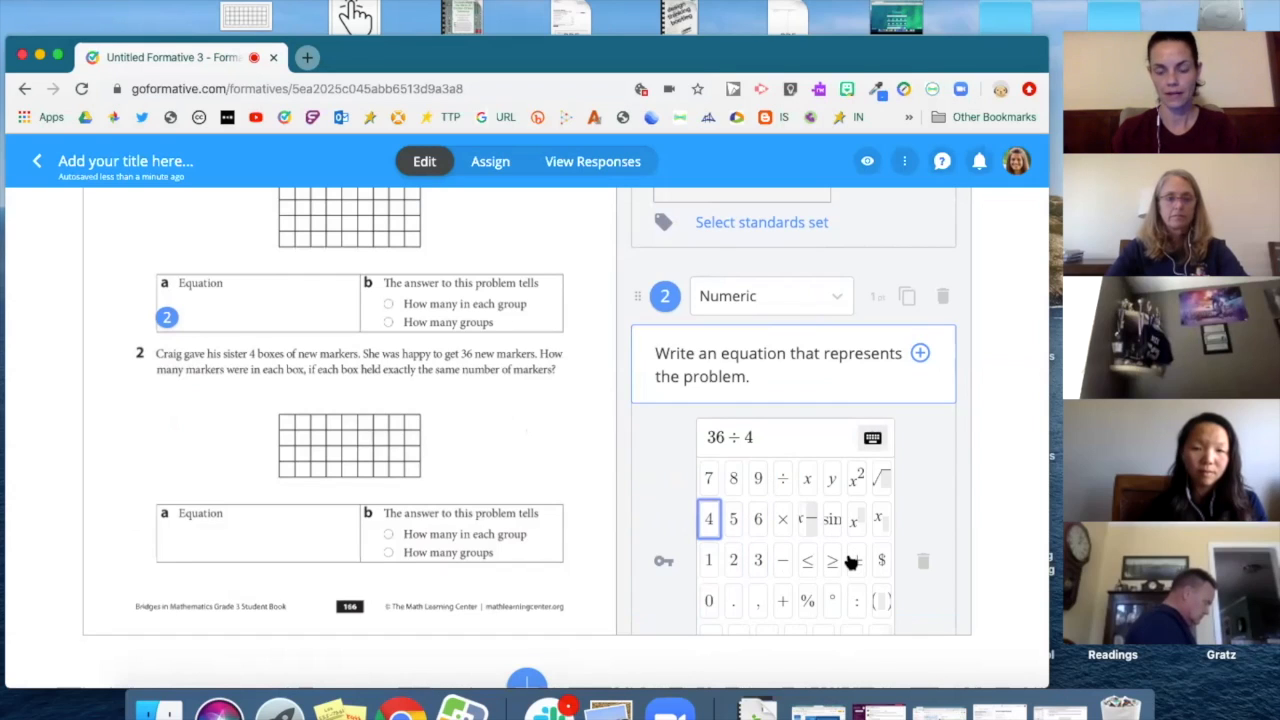
{"action": "scroll", "coordinate": [851, 563], "scroll_direction": "down", "scroll_amount": 2}
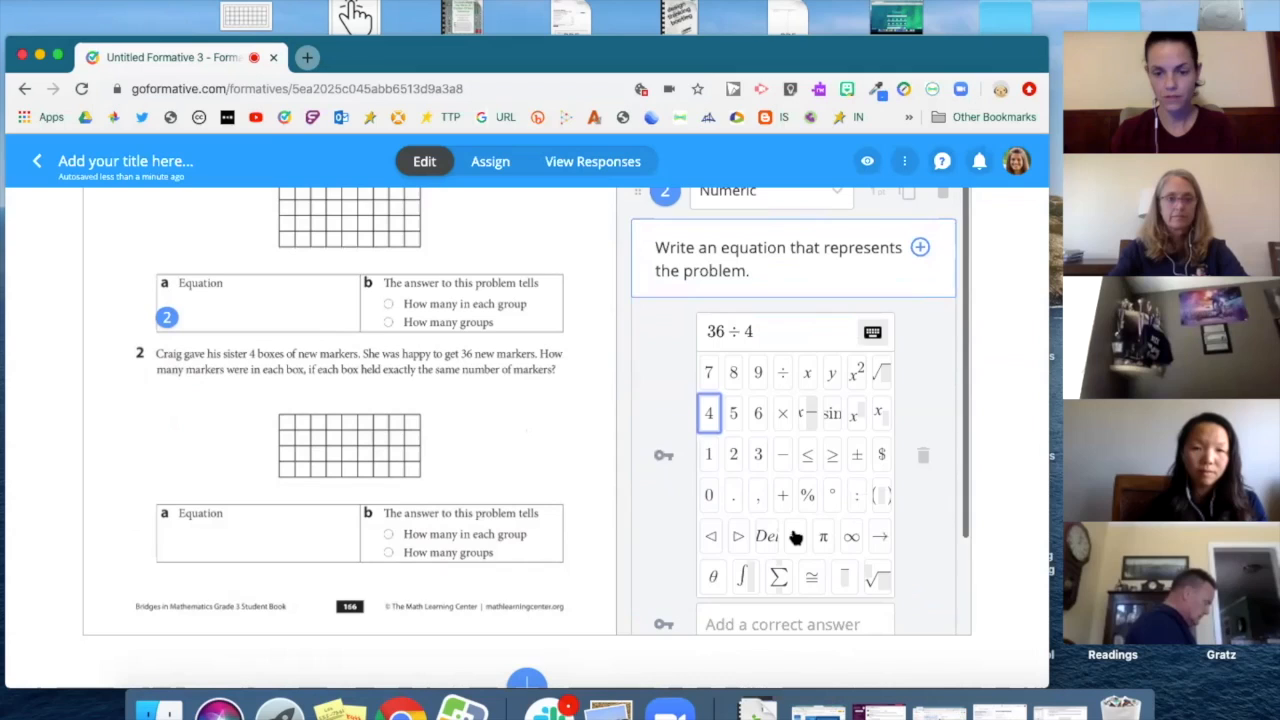
{"action": "left_click", "coordinate": [795, 536]}
{"action": "left_click", "coordinate": [758, 370]}
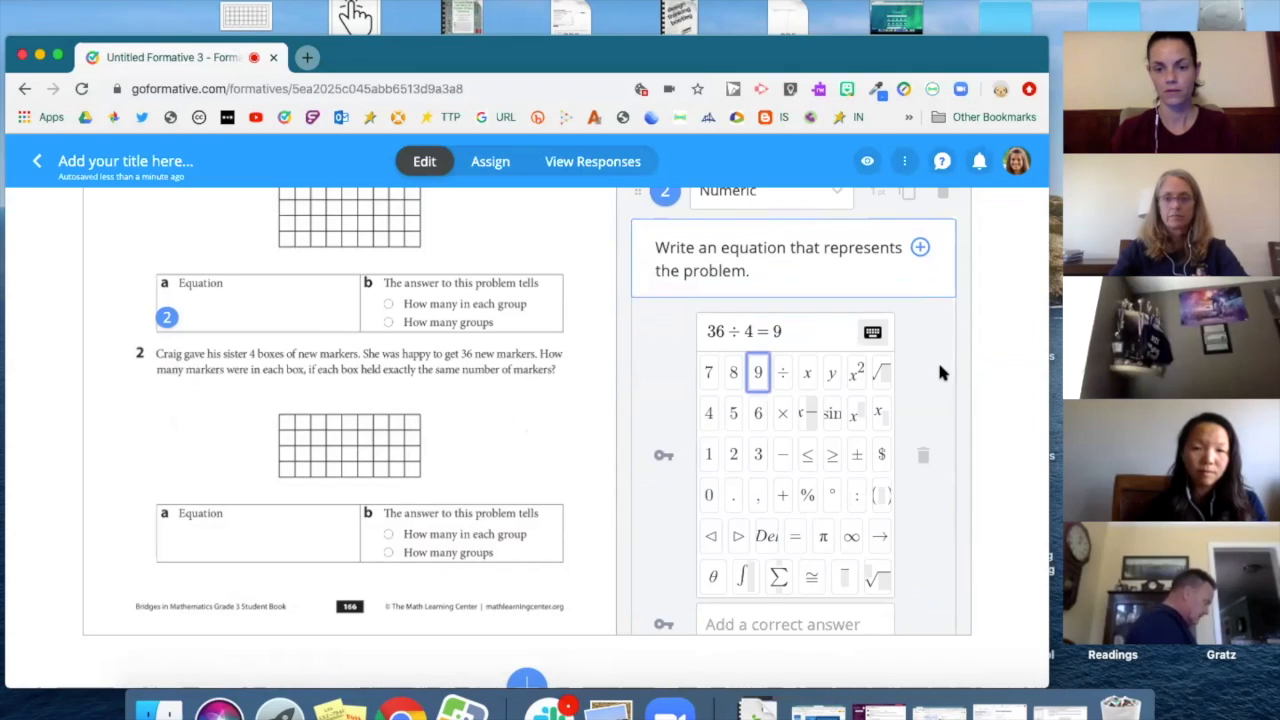
{"action": "left_click", "coordinate": [872, 333]}
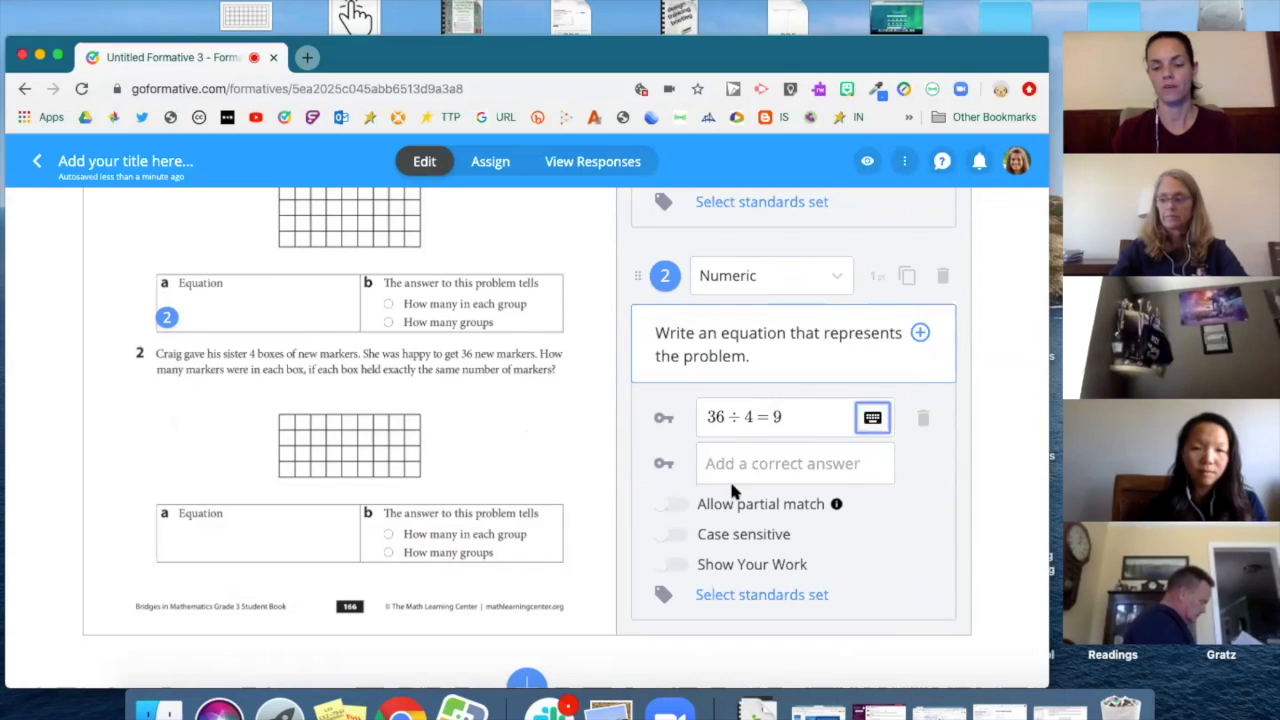
{"action": "left_click", "coordinate": [666, 505]}
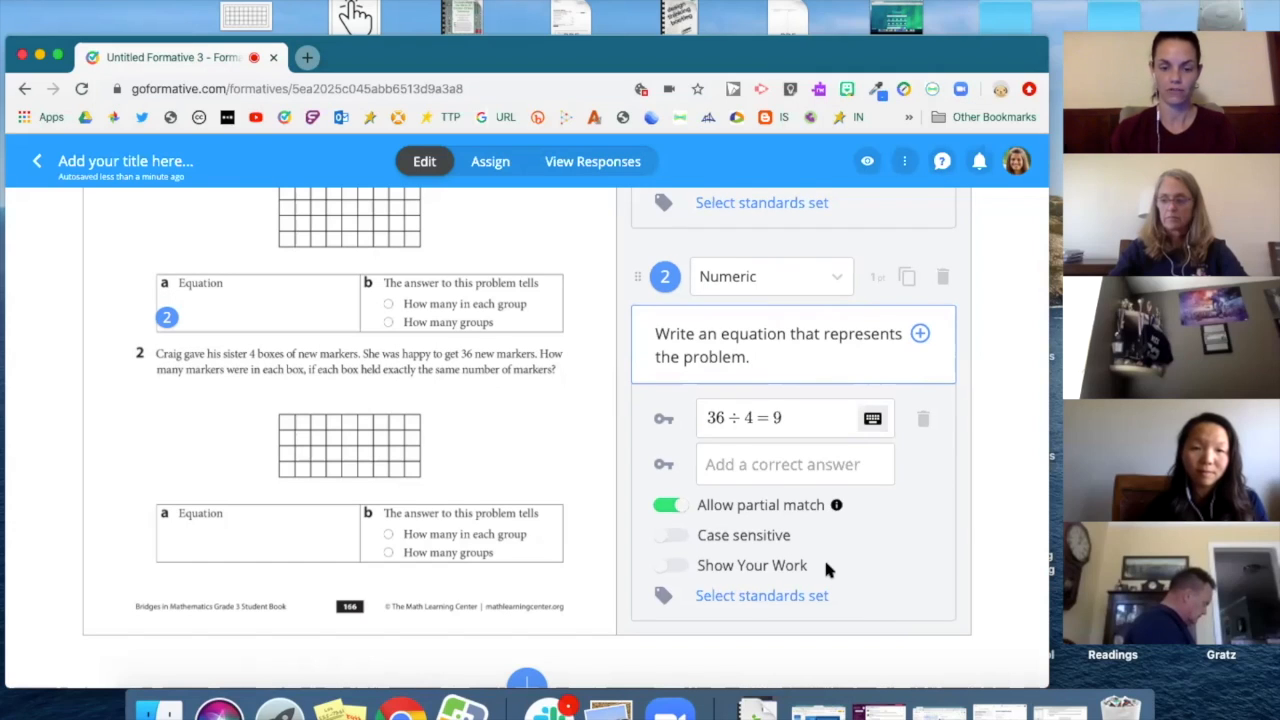
Add a Multiple Choice question at part b of problem 1 with the text "The answer to this problem tells"
{"action": "scroll", "coordinate": [825, 560], "scroll_direction": "up", "scroll_amount": 2}
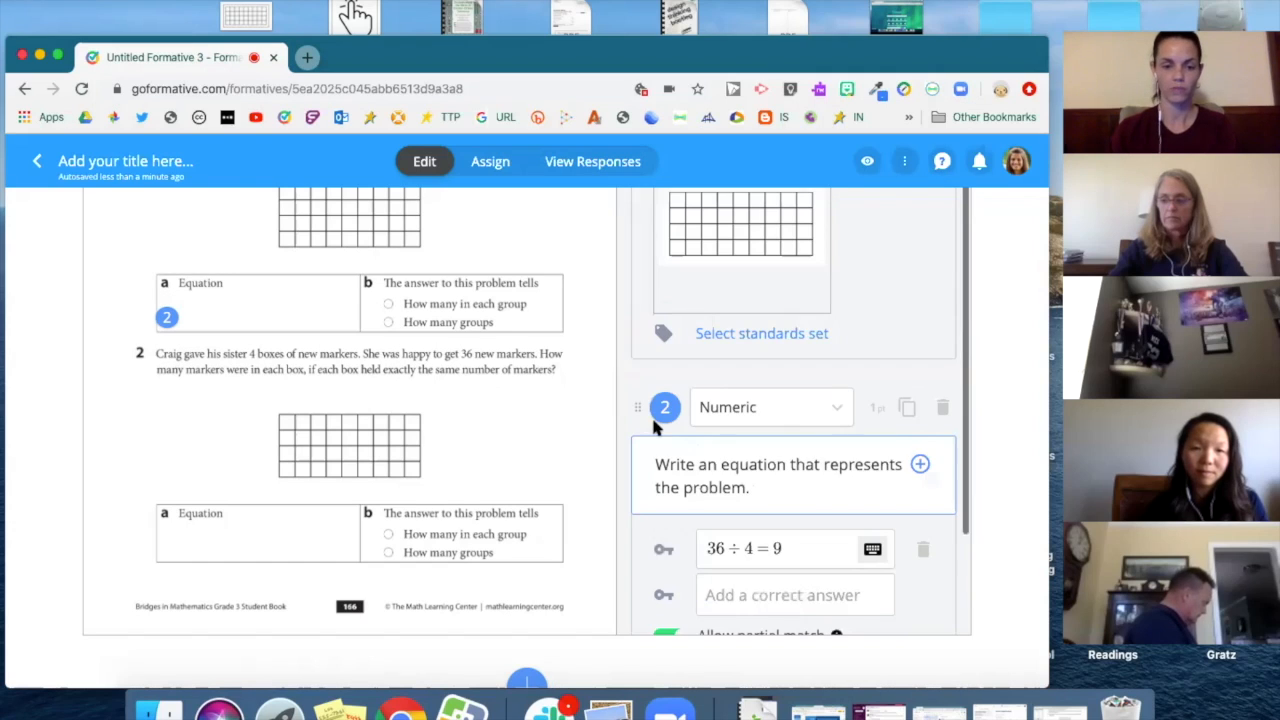
{"action": "left_click", "coordinate": [377, 294]}
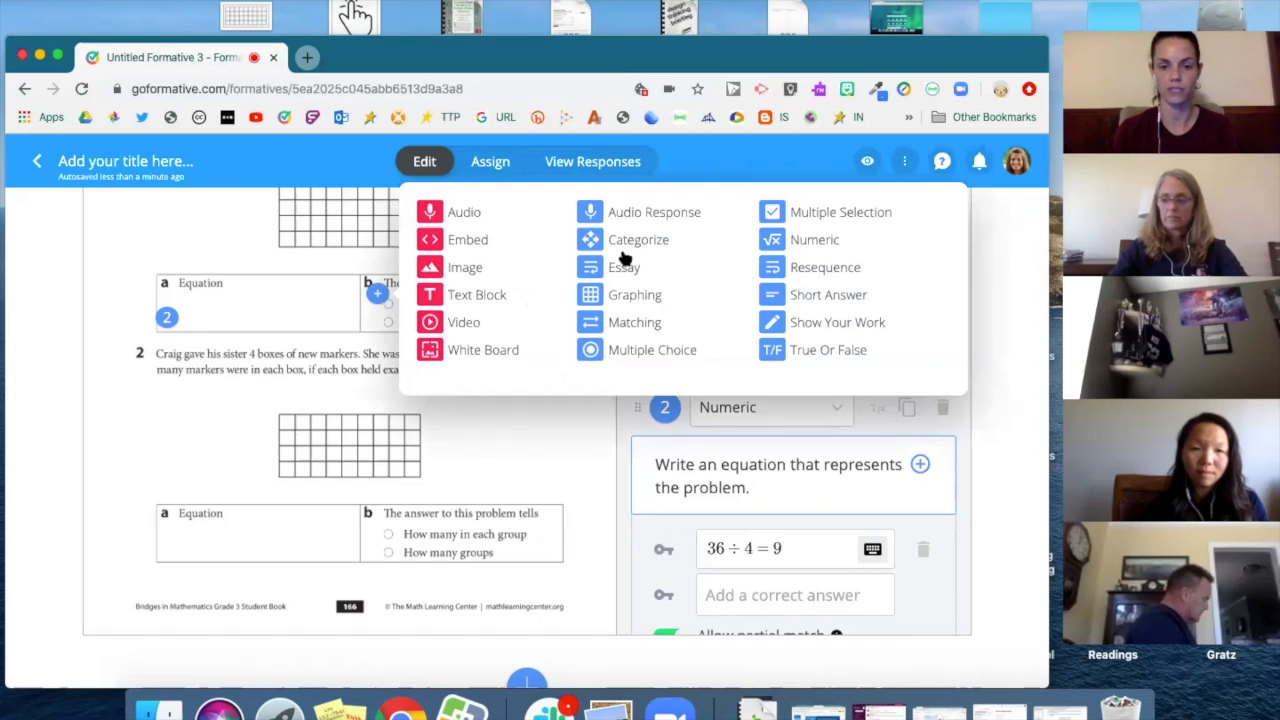
{"action": "left_click", "coordinate": [650, 352]}
{"action": "left_click", "coordinate": [685, 300]}
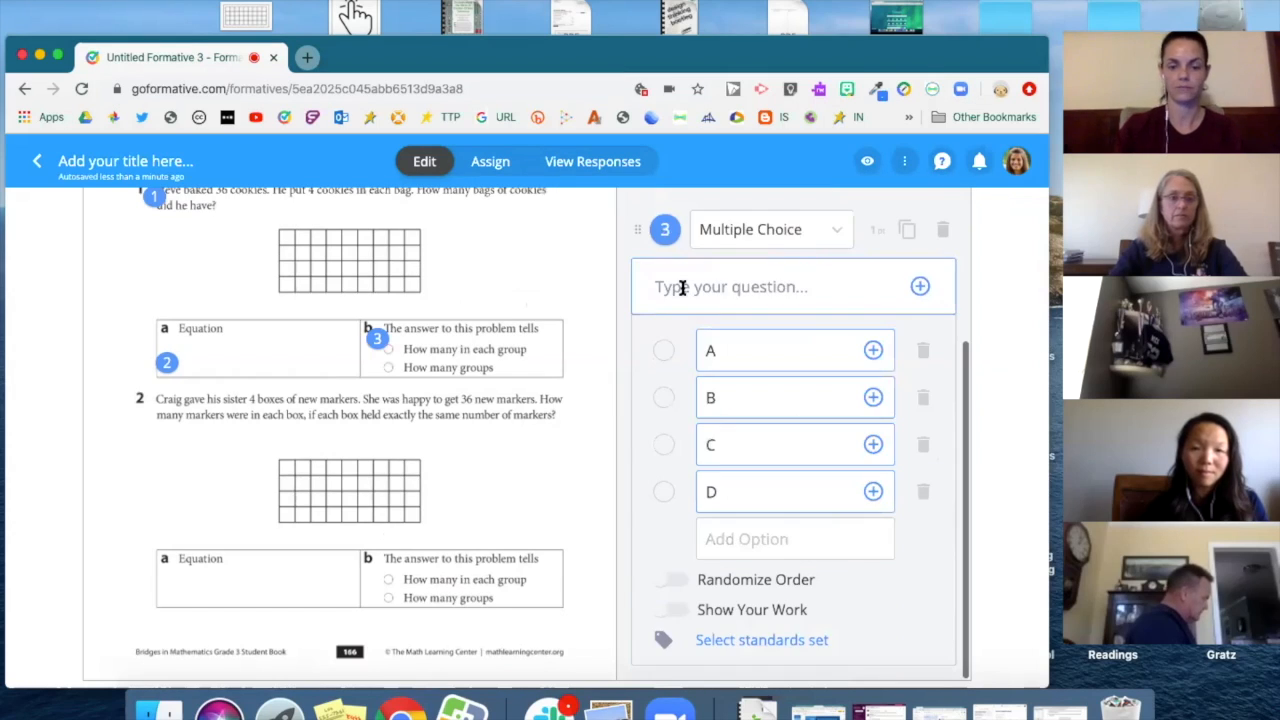
{"action": "type", "text": "The answer to this p"}
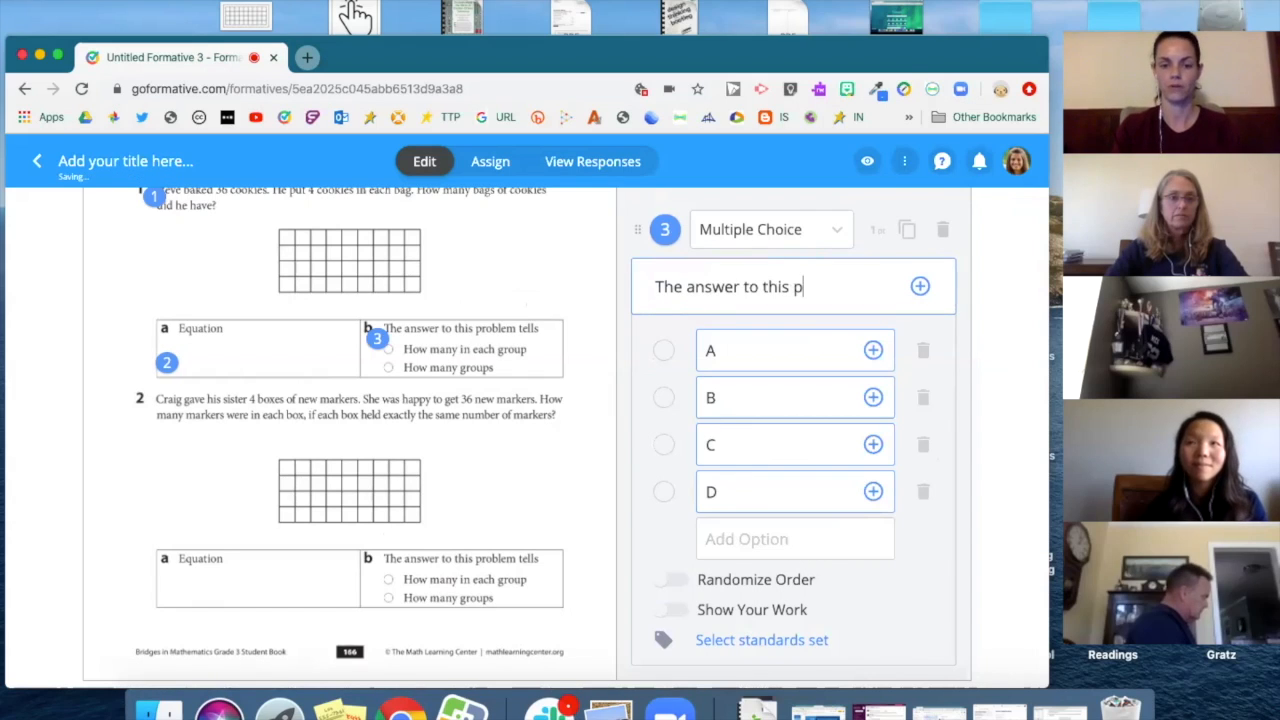
{"action": "type", "text": "roblem tells"}
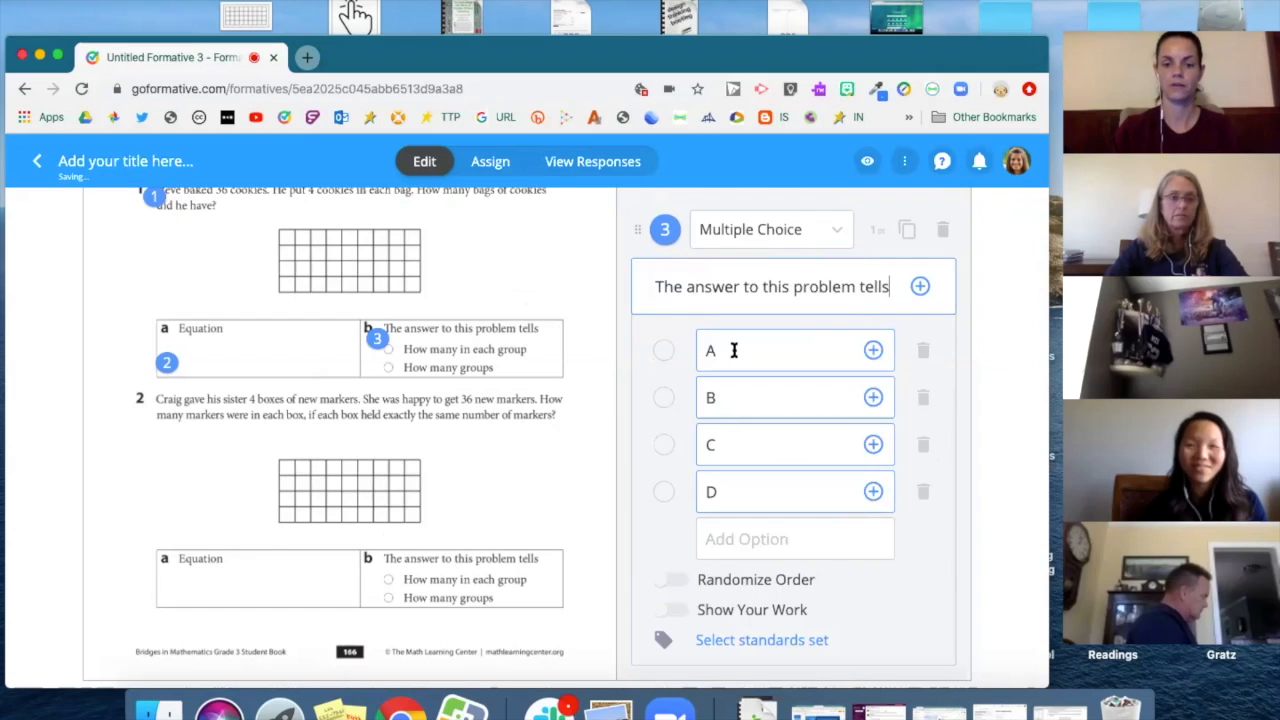
Set the first two answer options to "How many in each group" and "How many groups", and delete options C and D
{"action": "left_click", "coordinate": [733, 350]}
{"action": "type", "text": "How many in each group"}
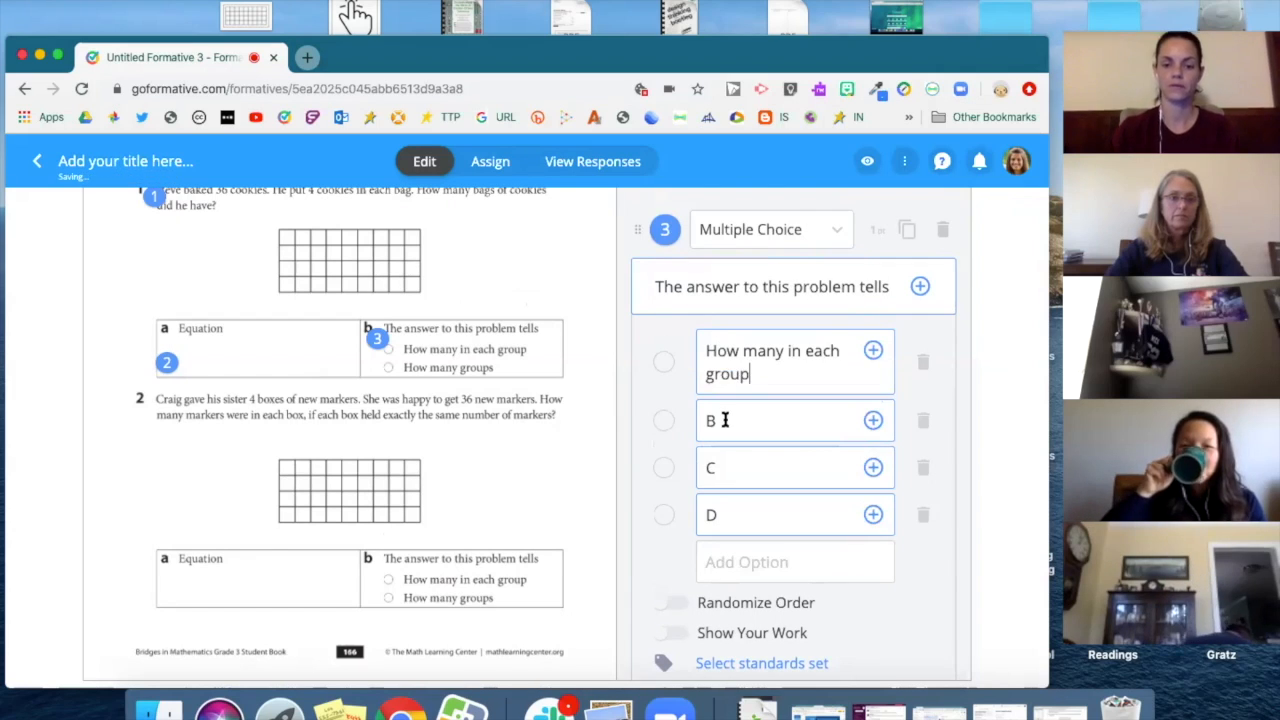
{"action": "left_click", "coordinate": [725, 420]}
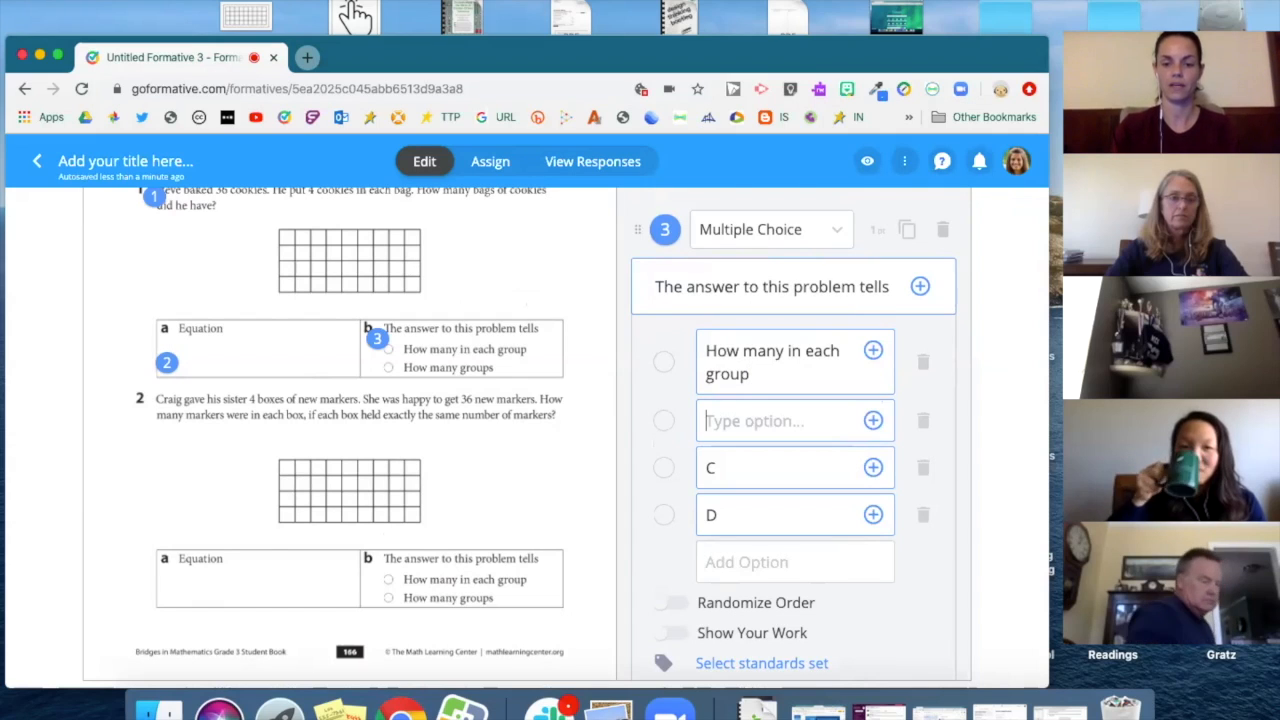
{"action": "type", "text": "How many groups"}
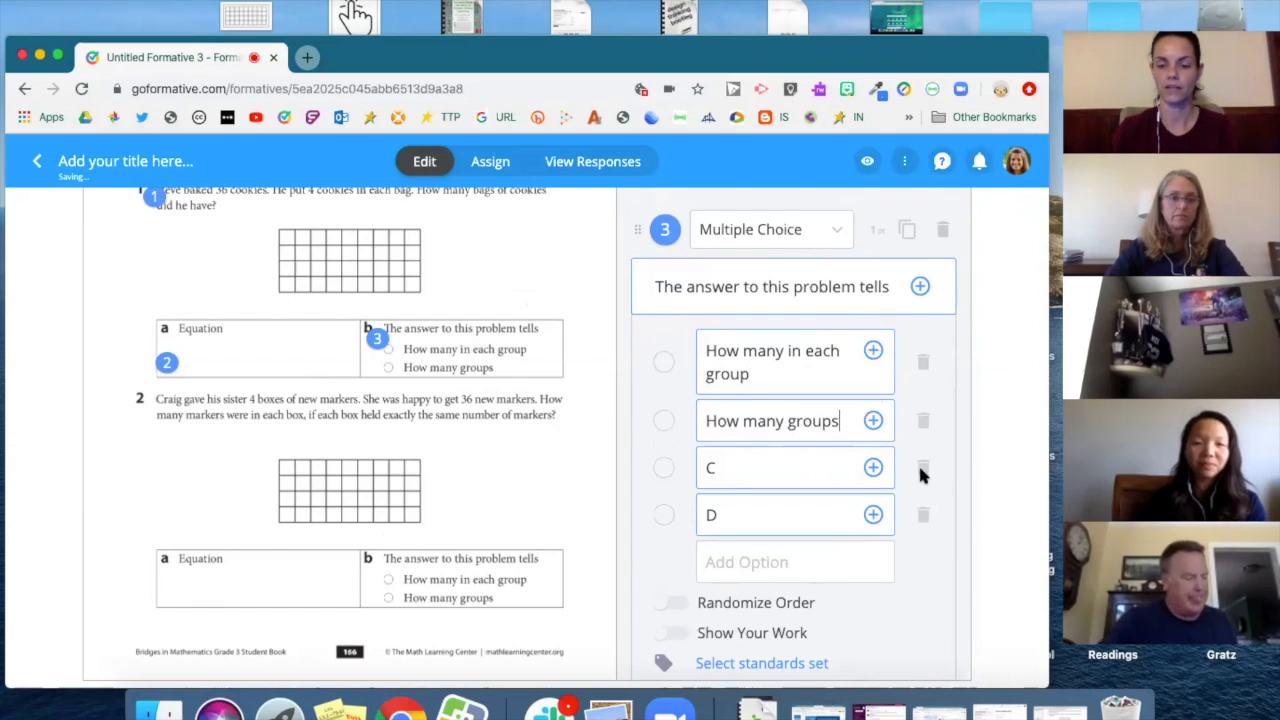
{"action": "left_click", "coordinate": [921, 468]}
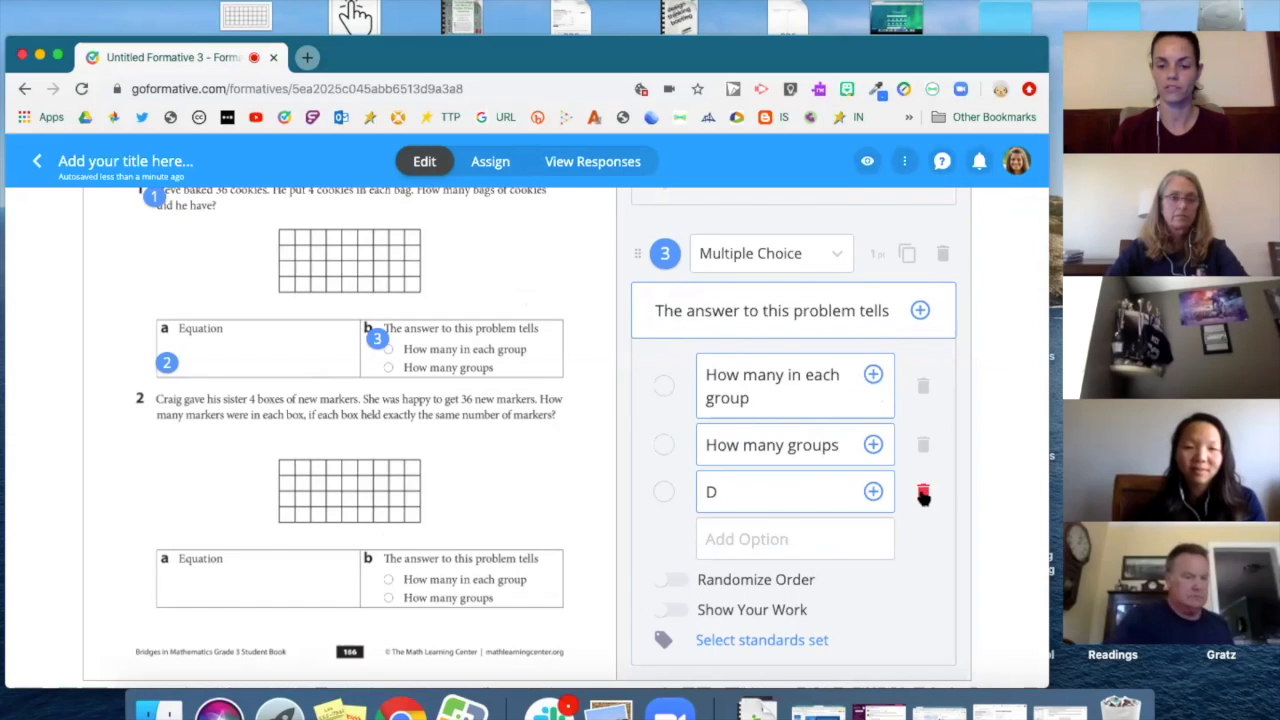
{"action": "left_click", "coordinate": [923, 492]}
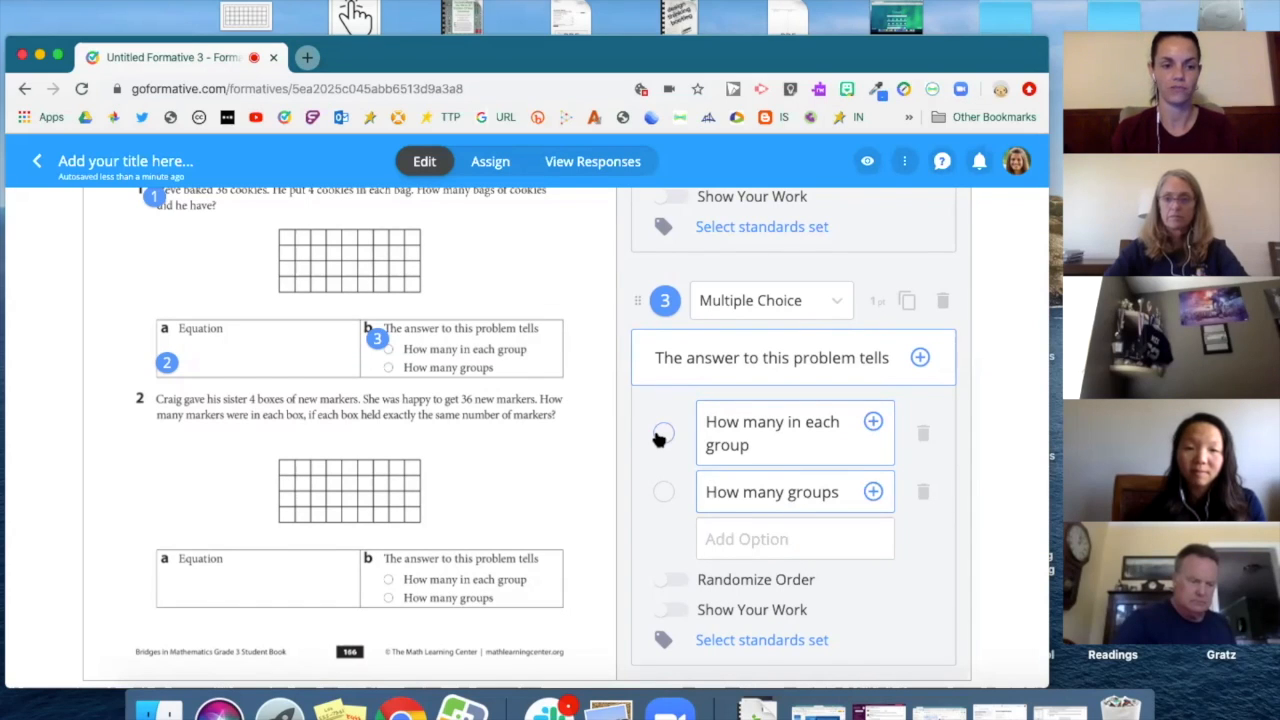
Mark "How many groups" as the correct answer of the Multiple Choice question
{"action": "scroll", "coordinate": [659, 437], "scroll_direction": "up", "scroll_amount": 1}
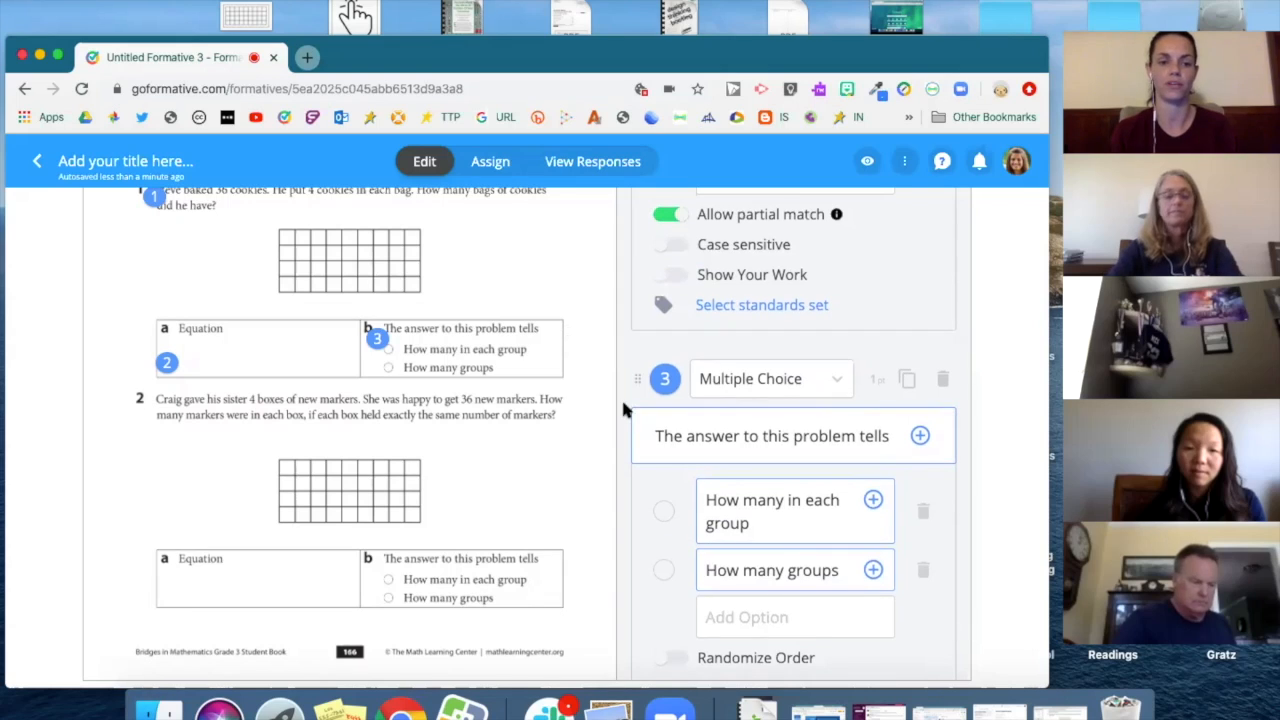
{"action": "scroll", "coordinate": [679, 465], "scroll_direction": "down", "scroll_amount": 1}
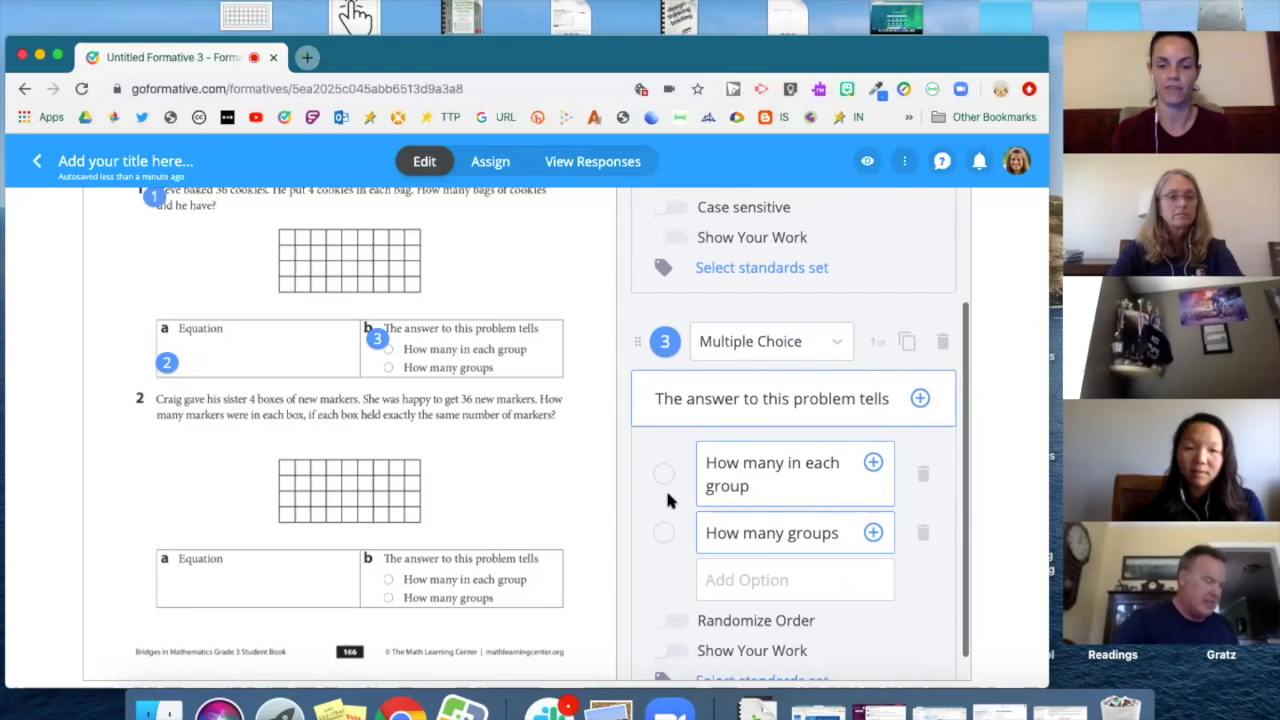
{"action": "scroll", "coordinate": [666, 503], "scroll_direction": "down", "scroll_amount": 1}
{"action": "left_click", "coordinate": [663, 511]}
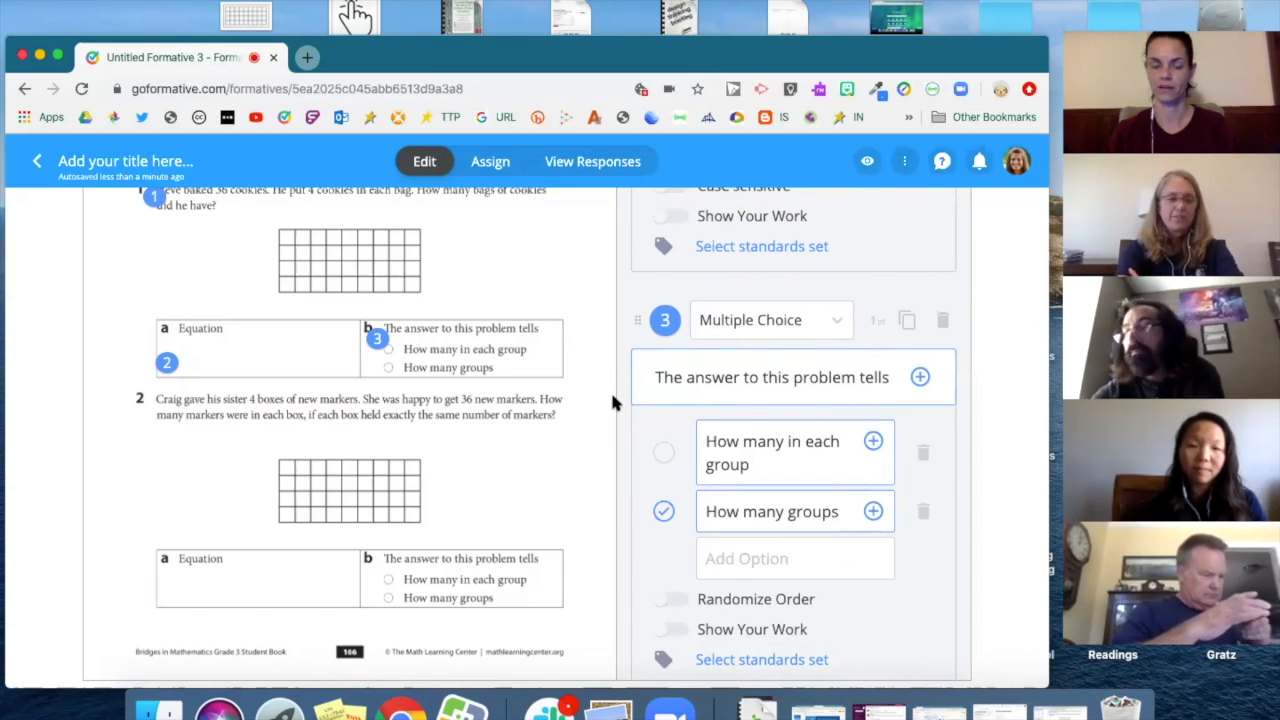
{"action": "scroll", "coordinate": [613, 402], "scroll_direction": "up", "scroll_amount": 1}
{"action": "scroll", "coordinate": [613, 402], "scroll_direction": "up", "scroll_amount": 2}
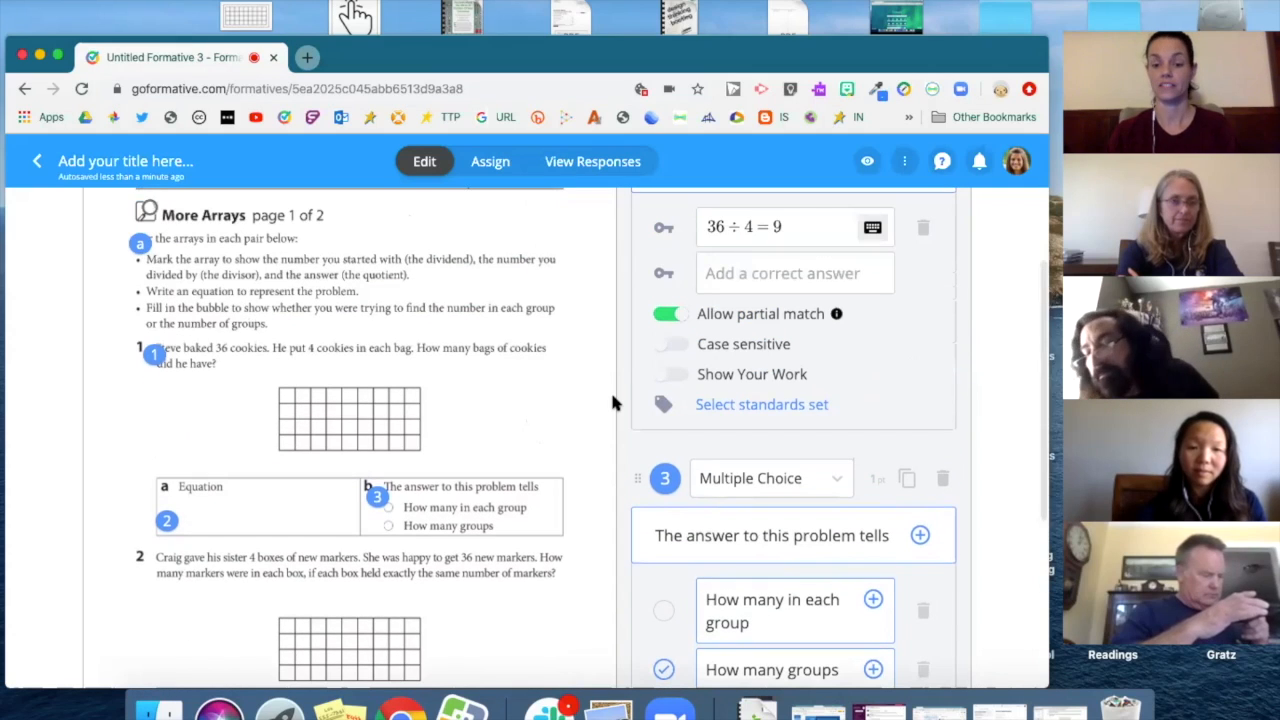
{"action": "scroll", "coordinate": [613, 402], "scroll_direction": "down", "scroll_amount": 4}
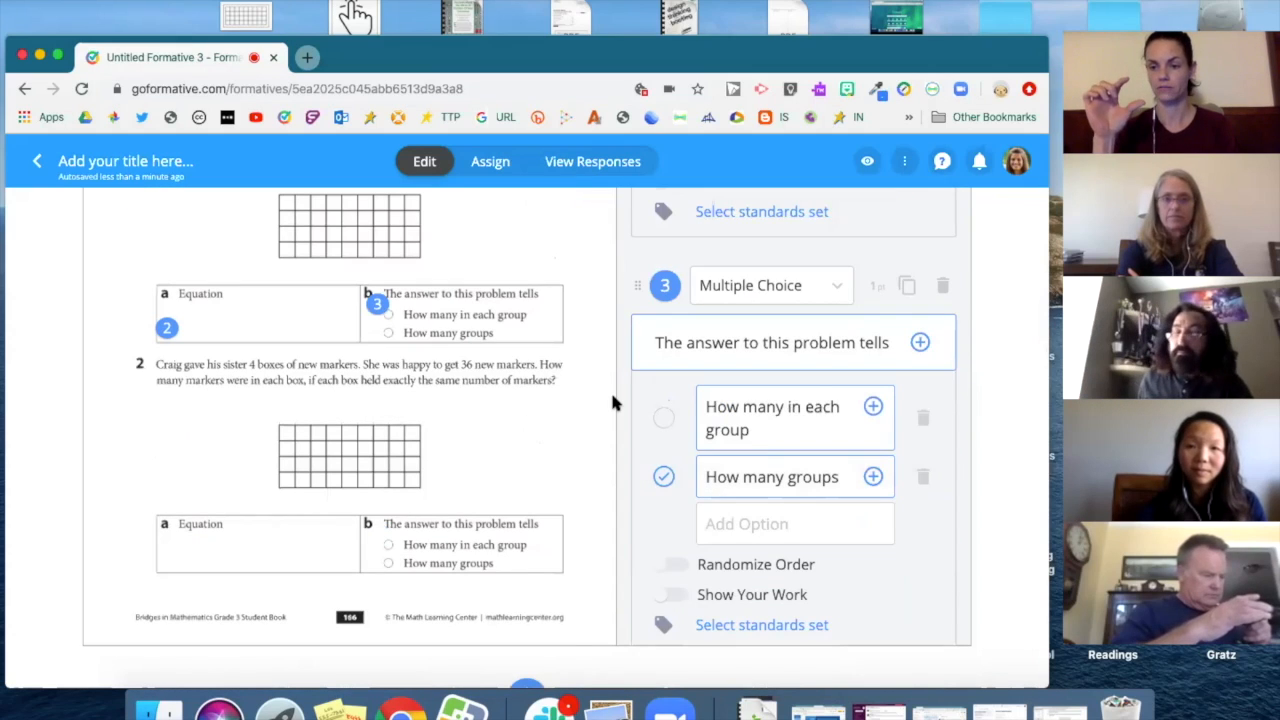